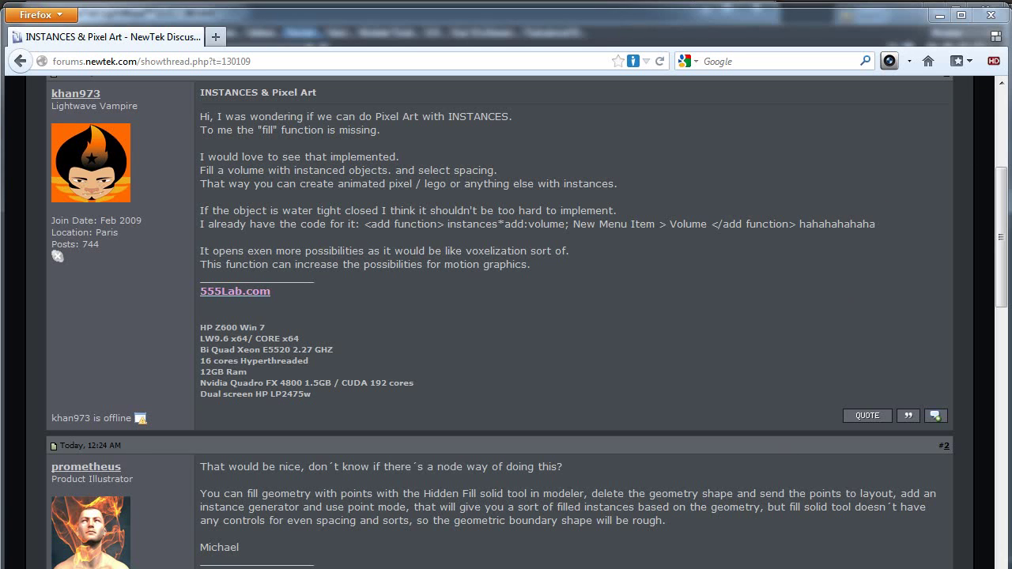
Read the forum thread about filling a volume with instances, and inspect the voxel bunny in LightWave Layout.
left_click_drag(708, 568, 708, 563)
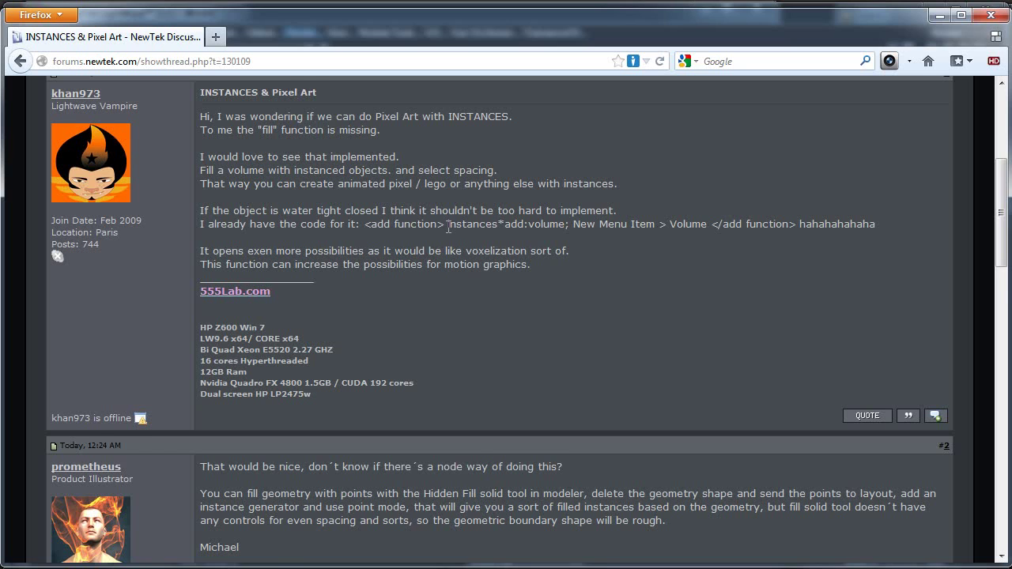
scroll(448, 230, "down", 2)
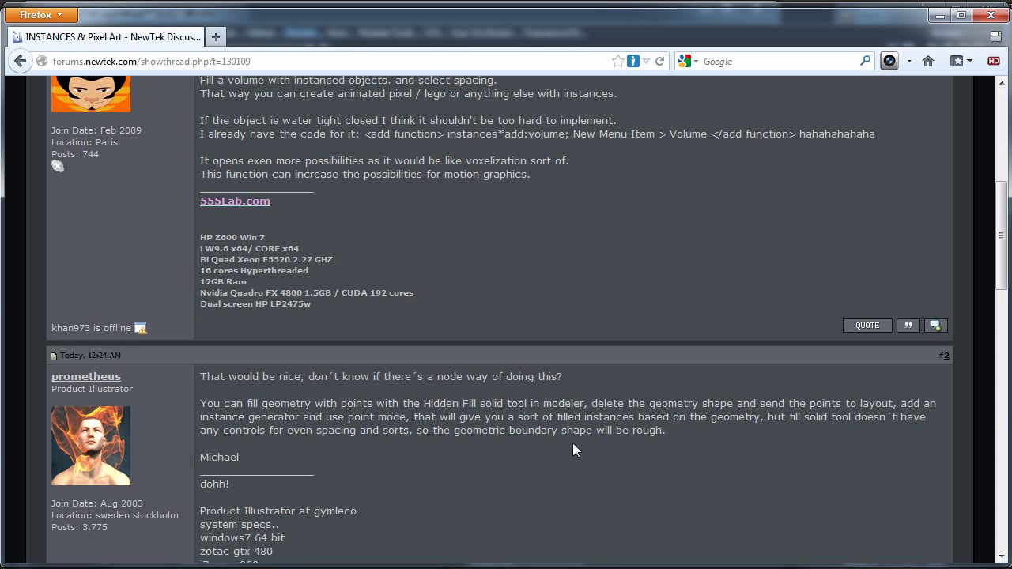
left_click(937, 16)
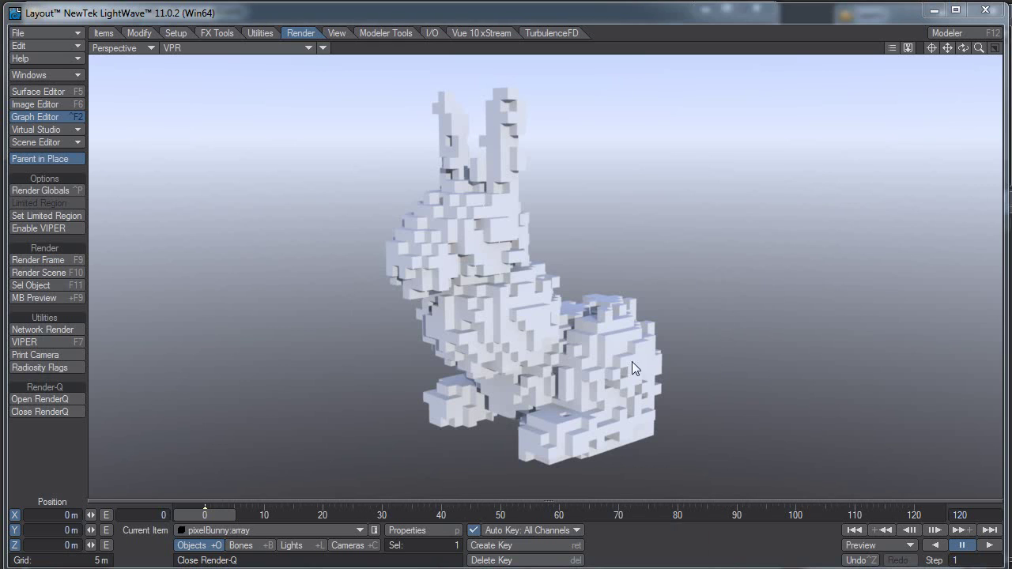
left_click_drag(546, 281, 704, 332, "alt")
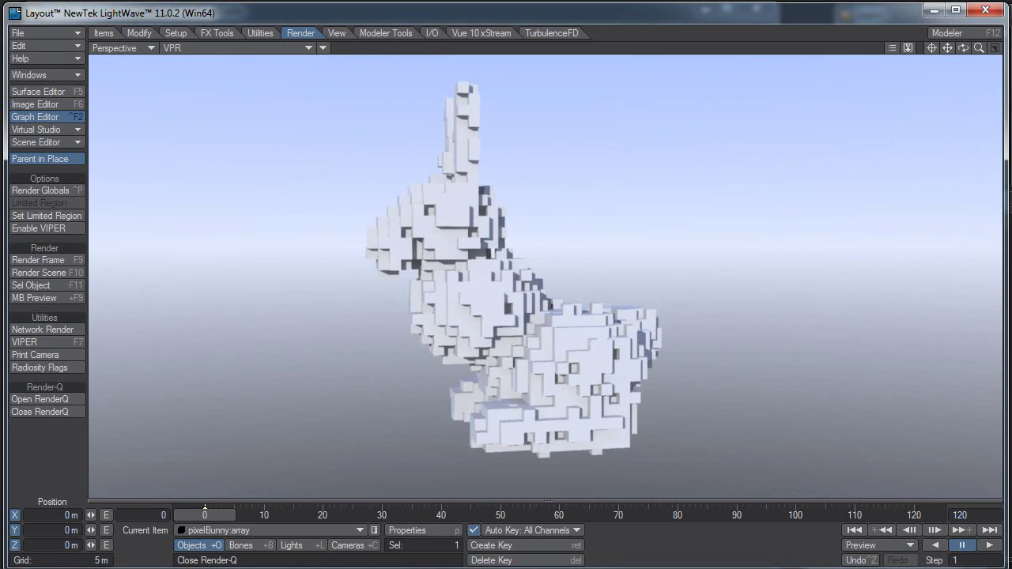
Switch to Modeler and cut the existing contents of the array and pixel layers.
left_click(970, 36)
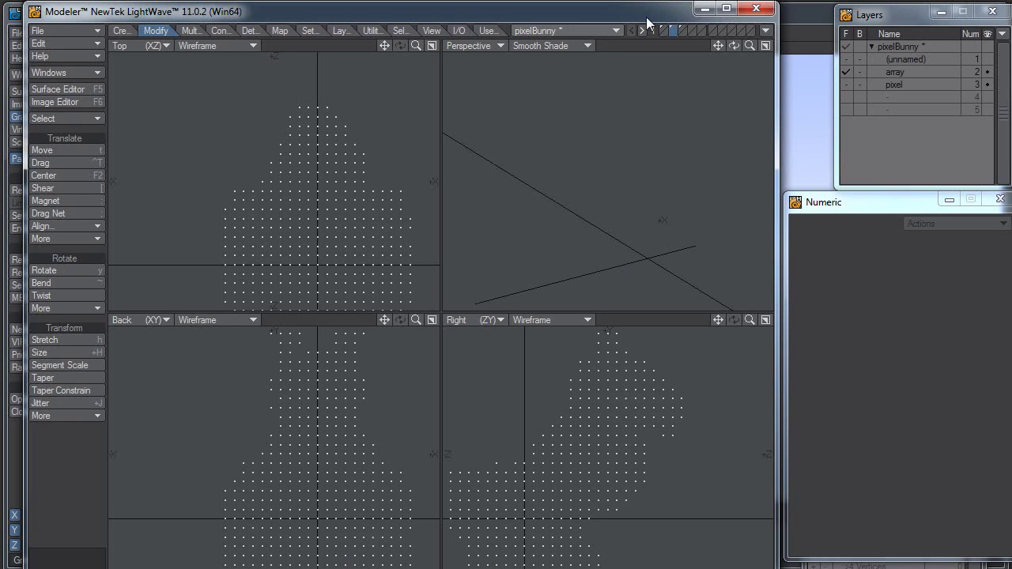
left_click(683, 30, "shift")
key("ctrl+x")
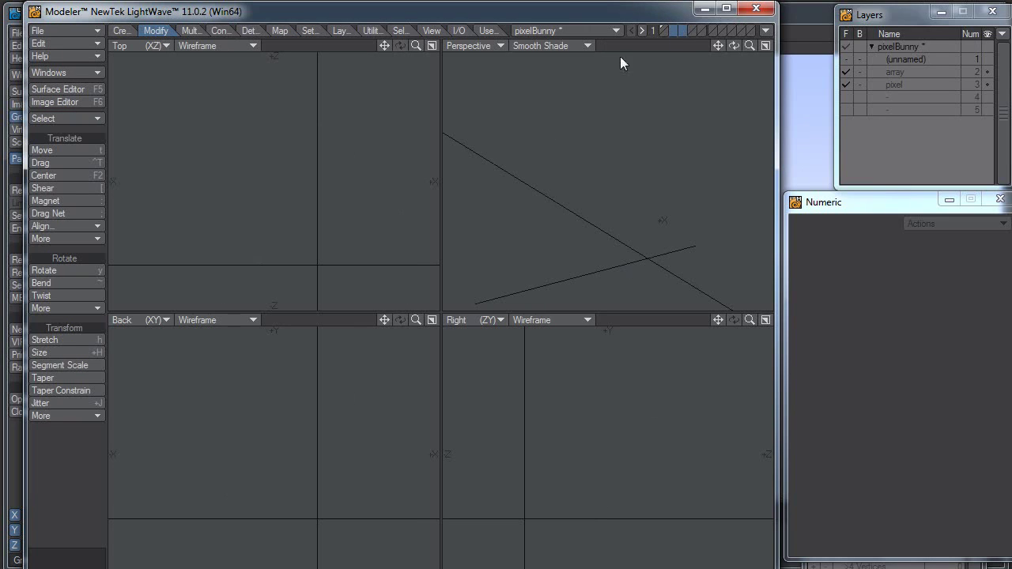
Fill the bunny mesh on the first layer with a dense set of points by running FillSolid repeatedly.
left_click(662, 30)
key("ctrl+v")
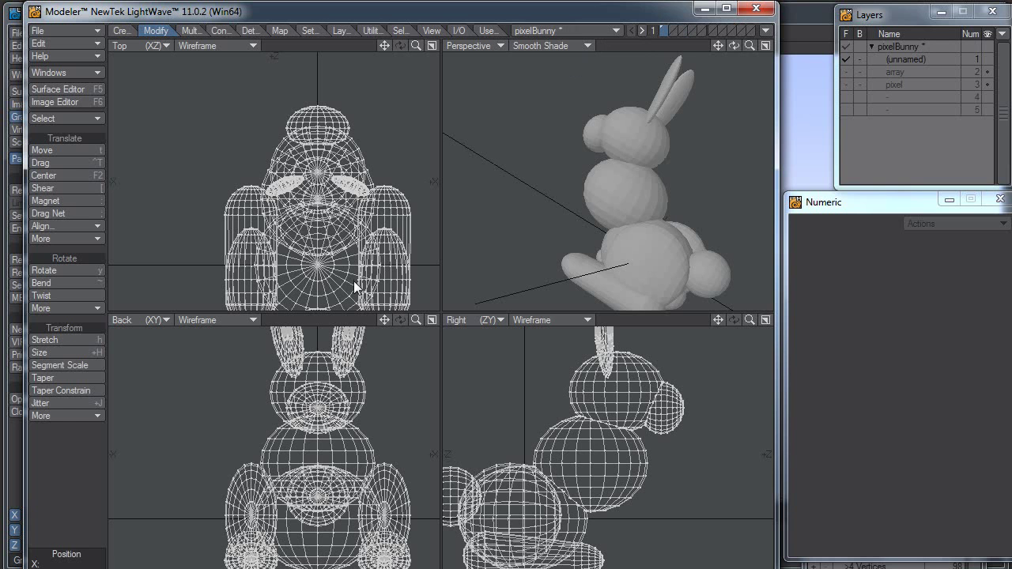
left_click_drag(518, 167, 775, 169, "alt")
left_click_drag(424, 273, 378, 221, "alt")
mouse_move(559, 198)
left_mouse_down("alt")
mouse_move(605, 148)
mouse_move(591, 164)
mouse_move(729, 173)
mouse_move(675, 163)
mouse_move(613, 182)
mouse_move(626, 240)
mouse_move(558, 180)
left_mouse_up("alt")
left_click(374, 32)
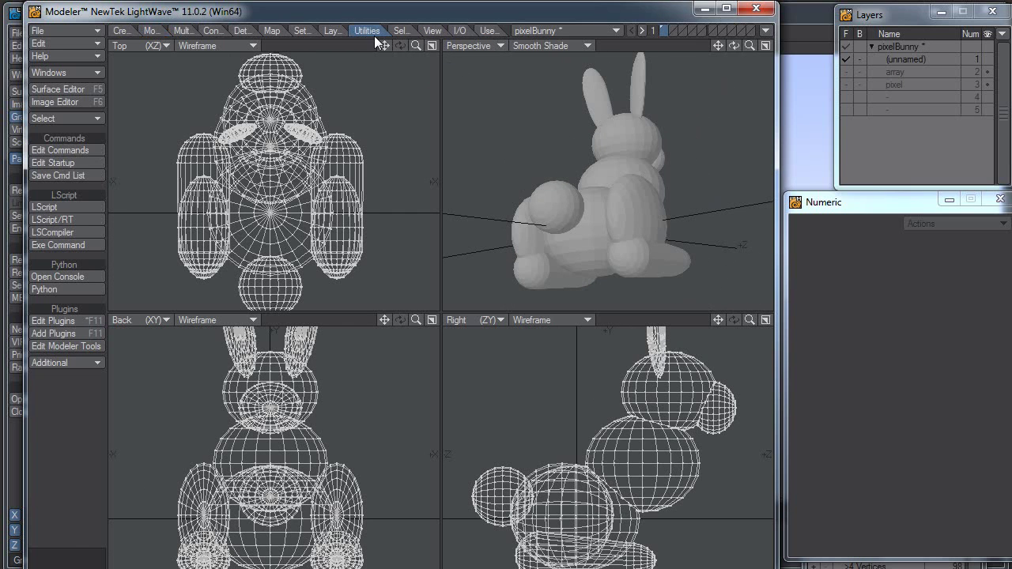
left_click(81, 364)
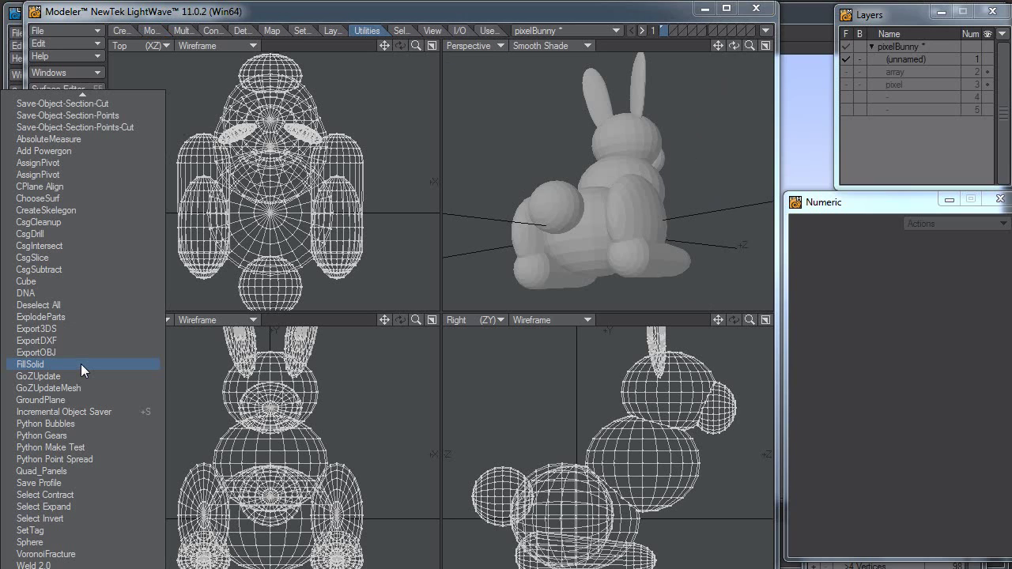
left_click(81, 364)
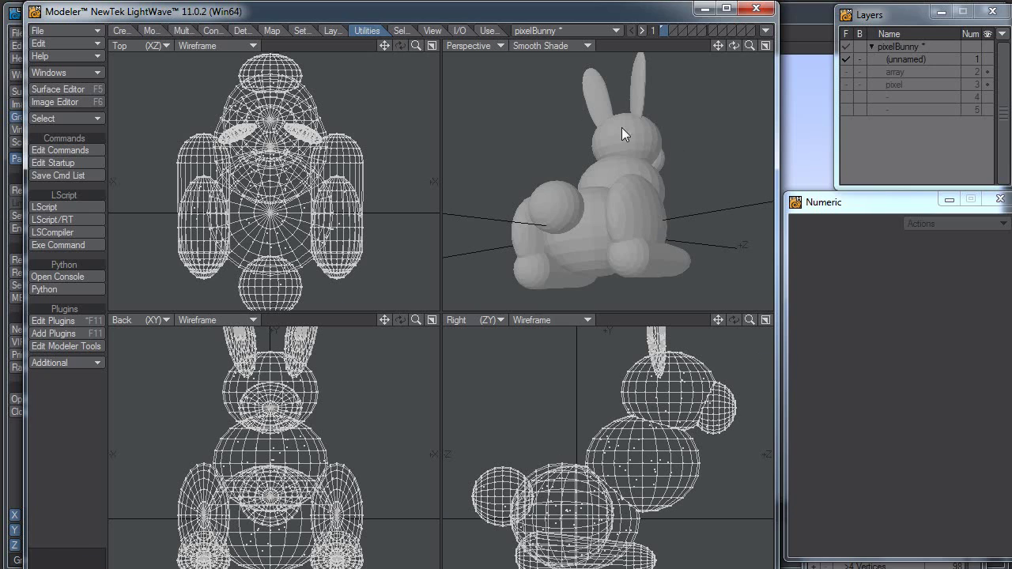
left_click(59, 364)
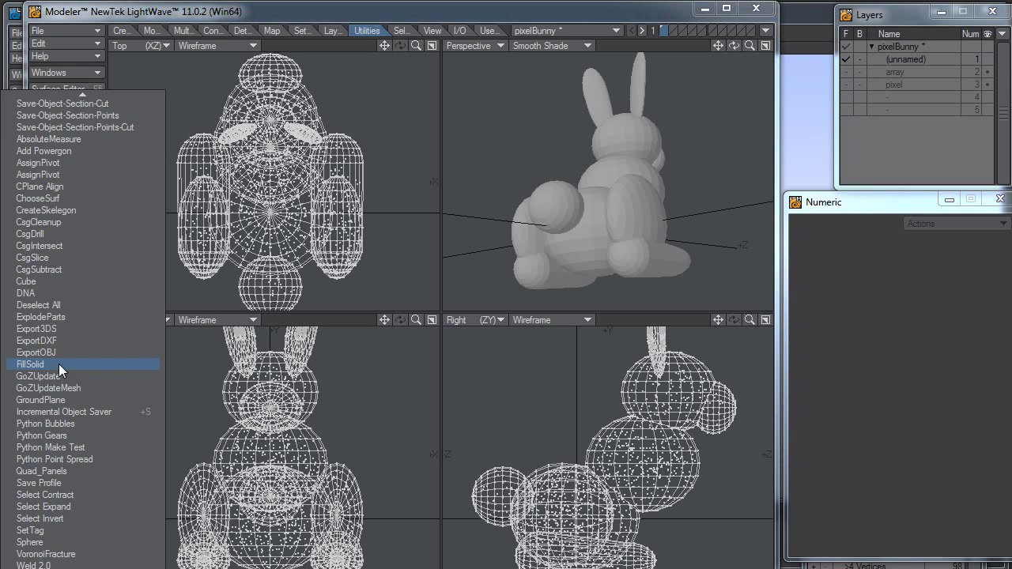
left_click(59, 364)
left_click(59, 364)
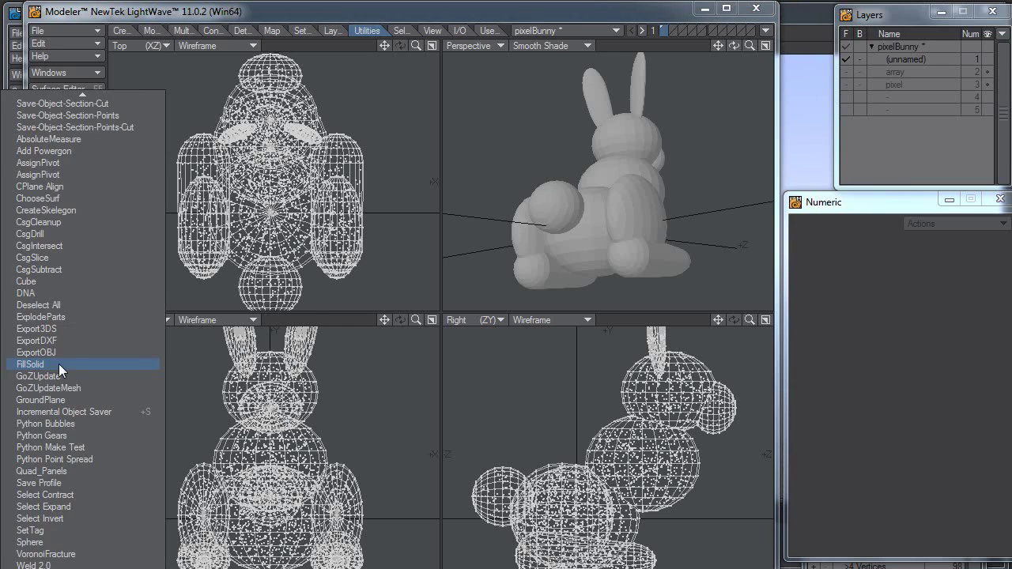
left_click(59, 364)
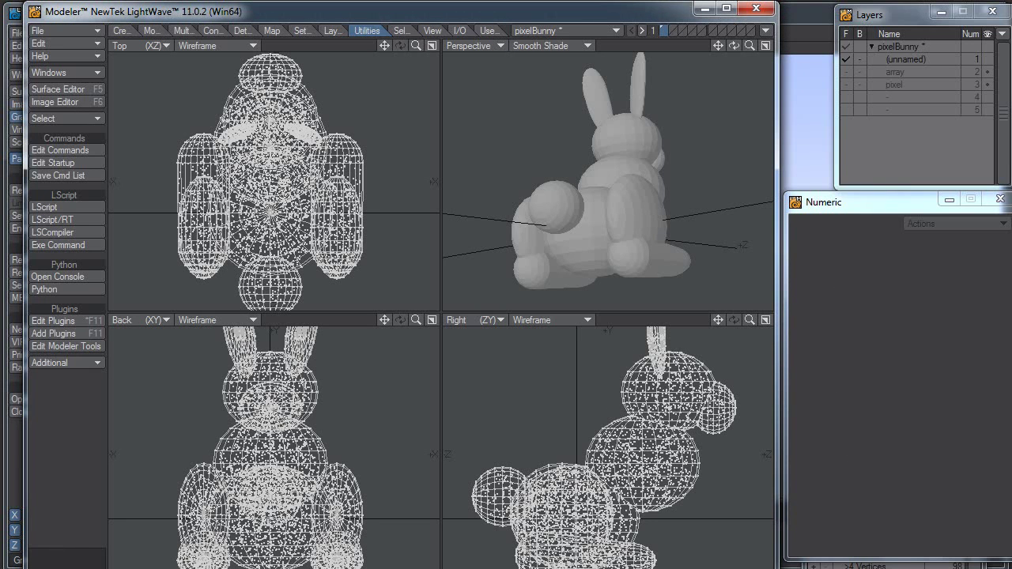
Select all faces of the bunny through the polygon statistics and delete them, keeping only the fill points.
key("w")
left_click_drag(860, 395, 861, 356)
left_click(815, 401)
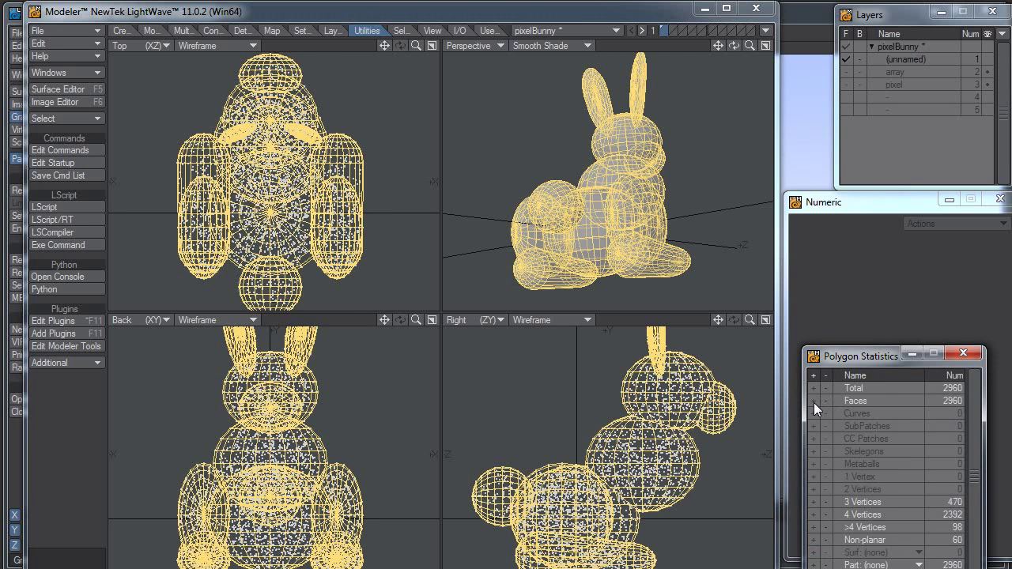
key("Delete")
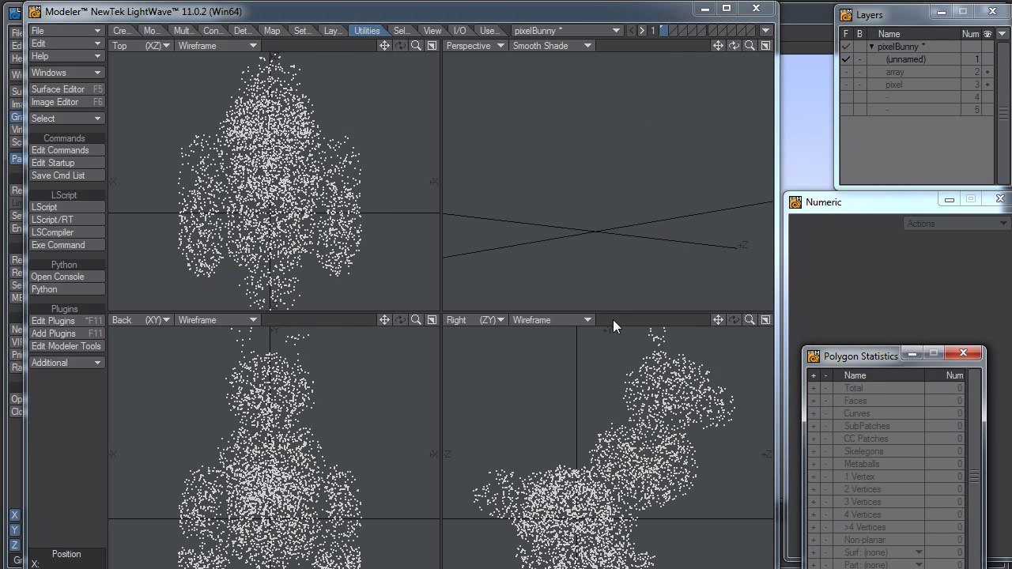
Move the fill points from the first layer to the array layer and set the perspective view to Wireframe.
key("Delete")
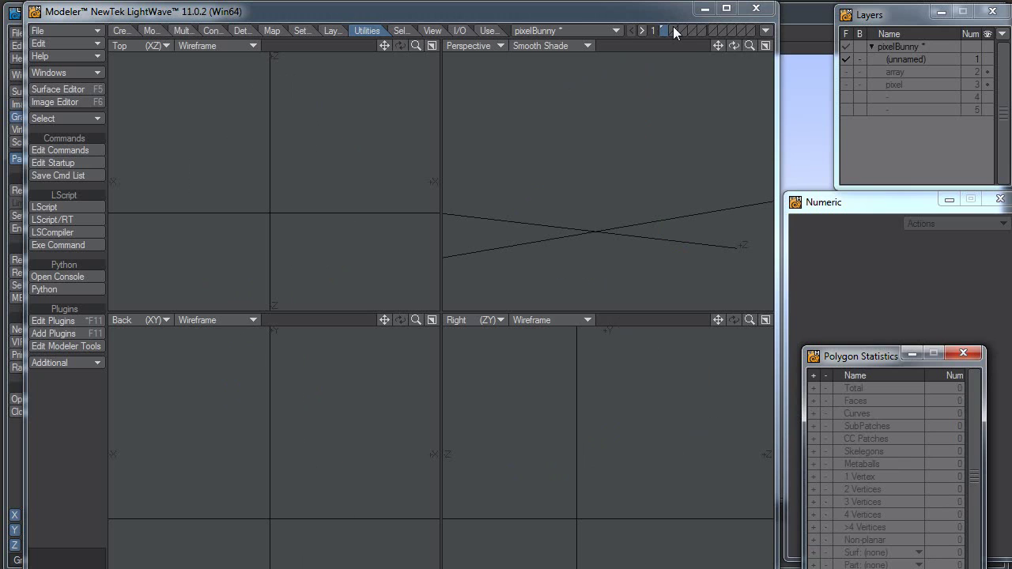
left_click(674, 31)
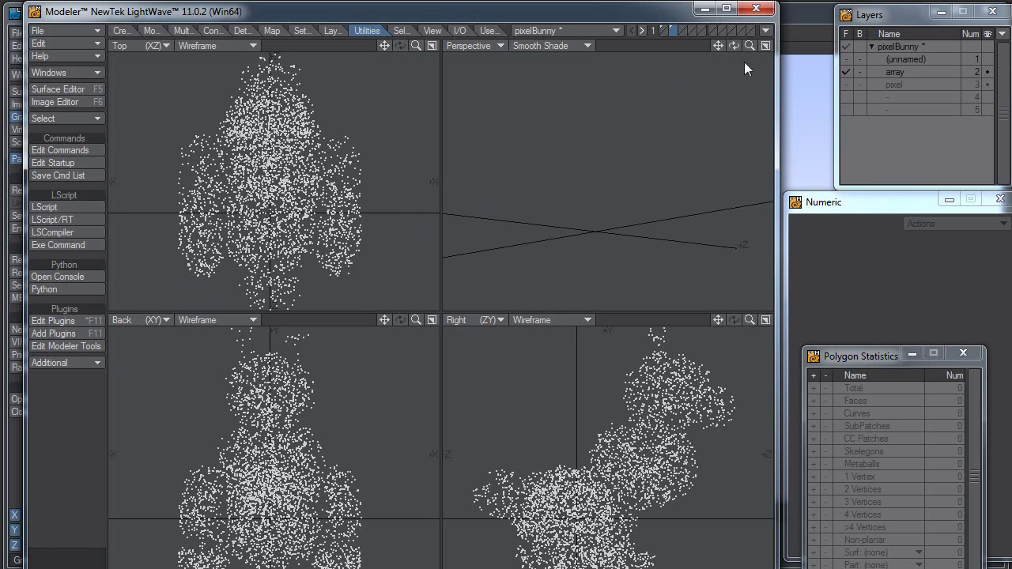
left_click_drag(481, 182, 534, 180, "alt")
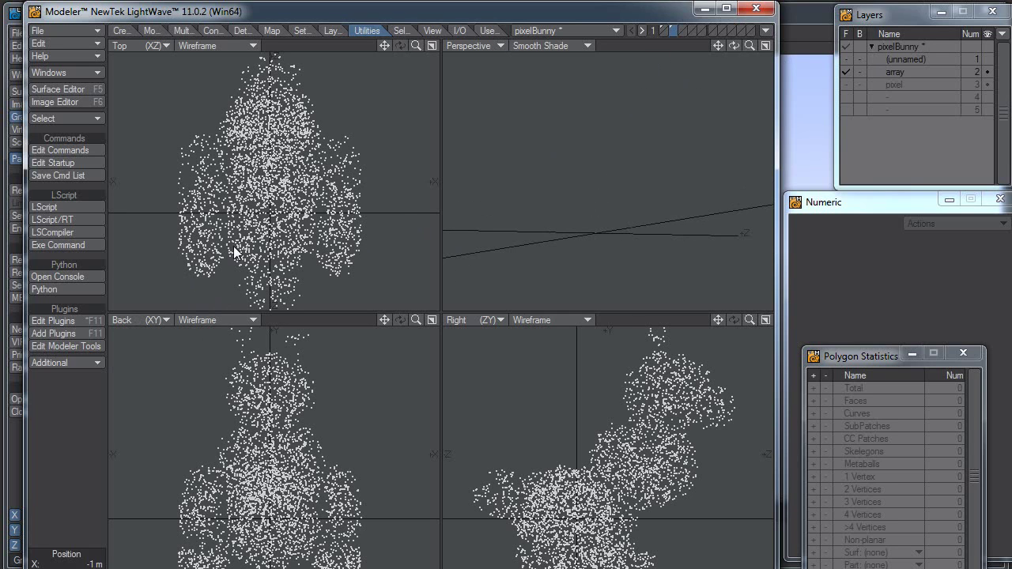
left_click_drag(648, 409, 696, 380, "alt")
left_click_drag(309, 176, 313, 245, "alt")
left_click_drag(673, 185, 572, 219, "alt")
left_click(540, 45)
left_click(538, 27)
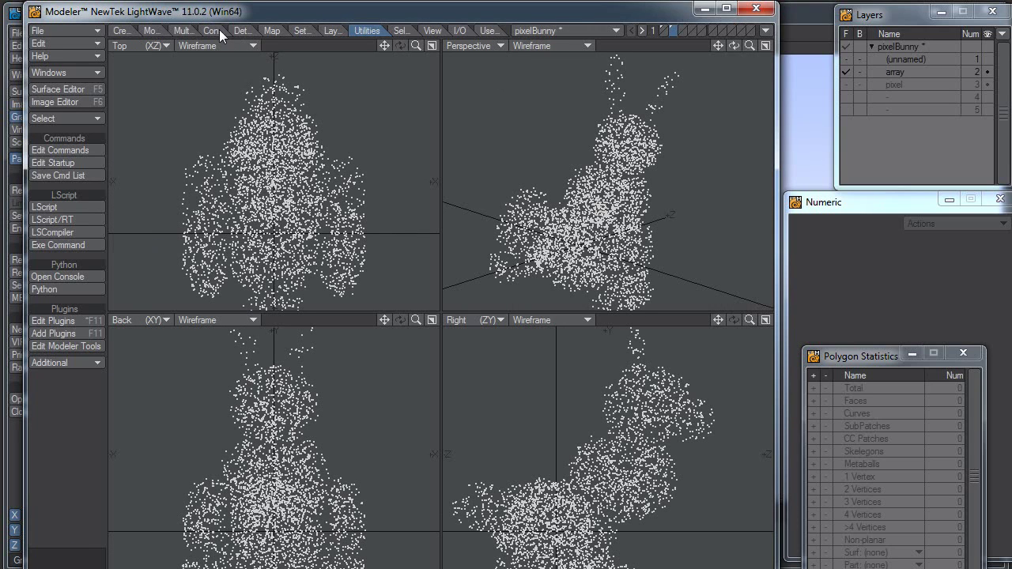
Quantize the points with a 250 mm step in X, Y and Z, and merge overlapping points with Automatic range.
left_click(128, 29)
left_click(156, 30)
left_click(74, 415)
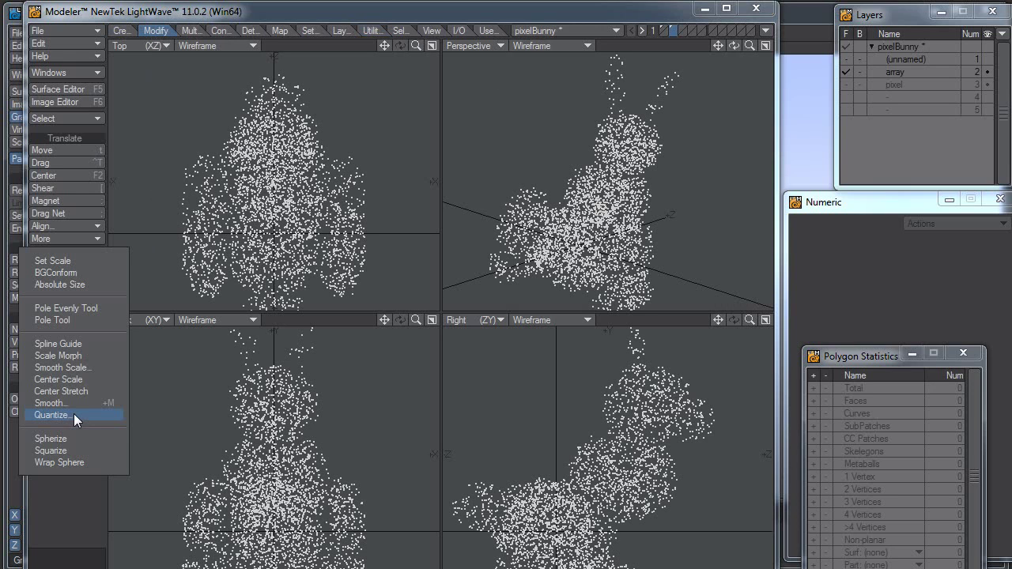
left_click(74, 414)
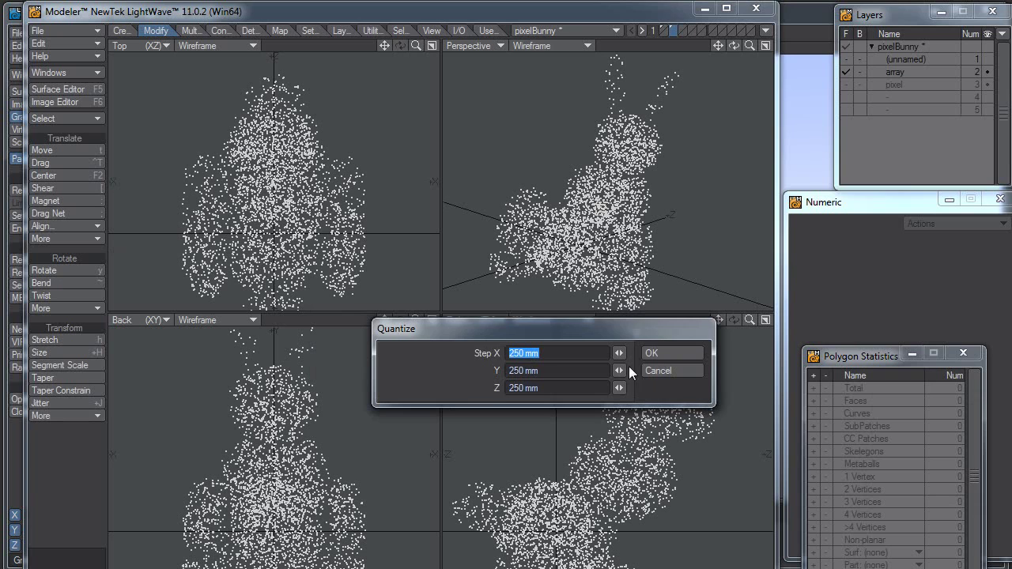
left_click(668, 356)
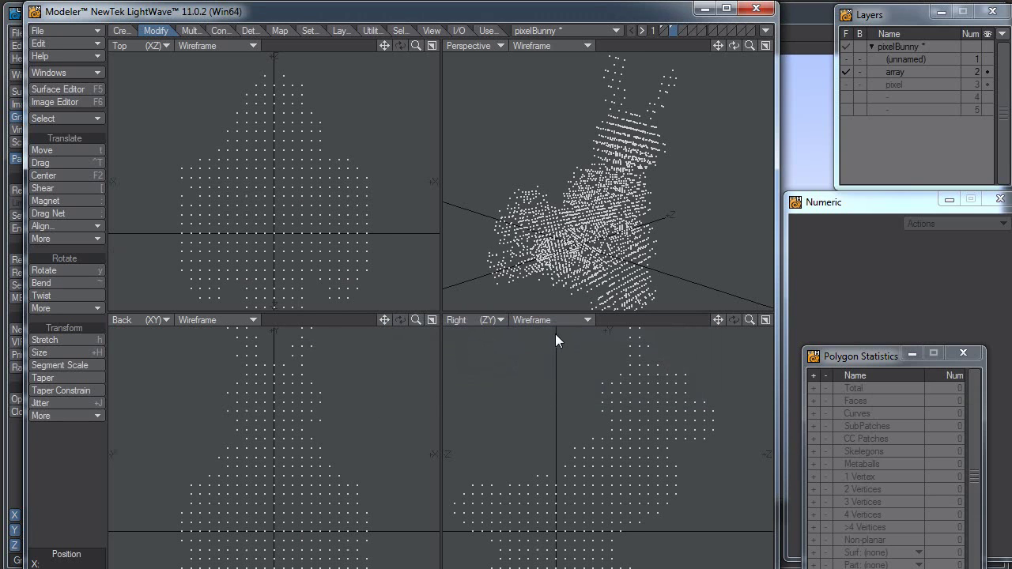
key("m")
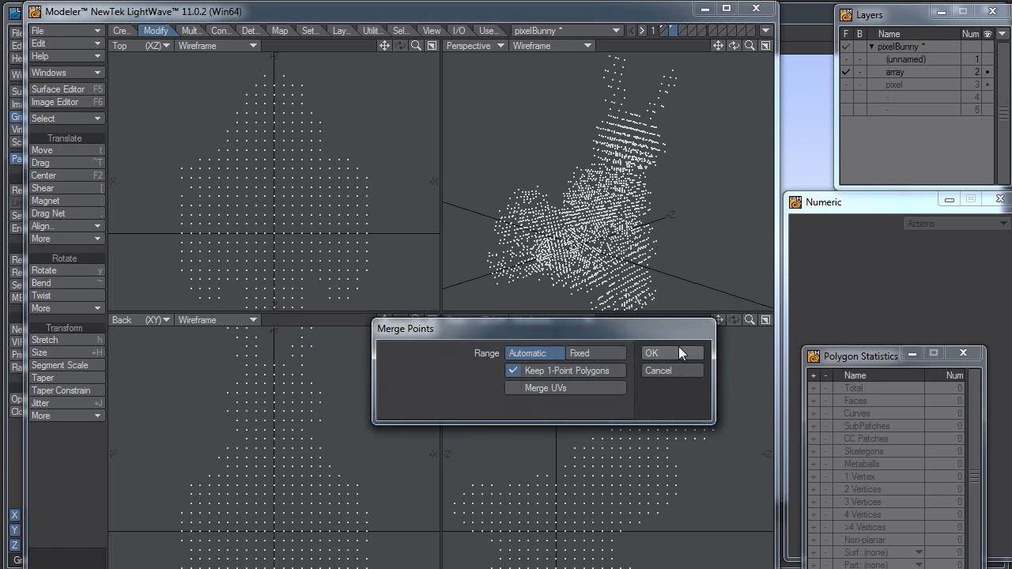
left_click(677, 353)
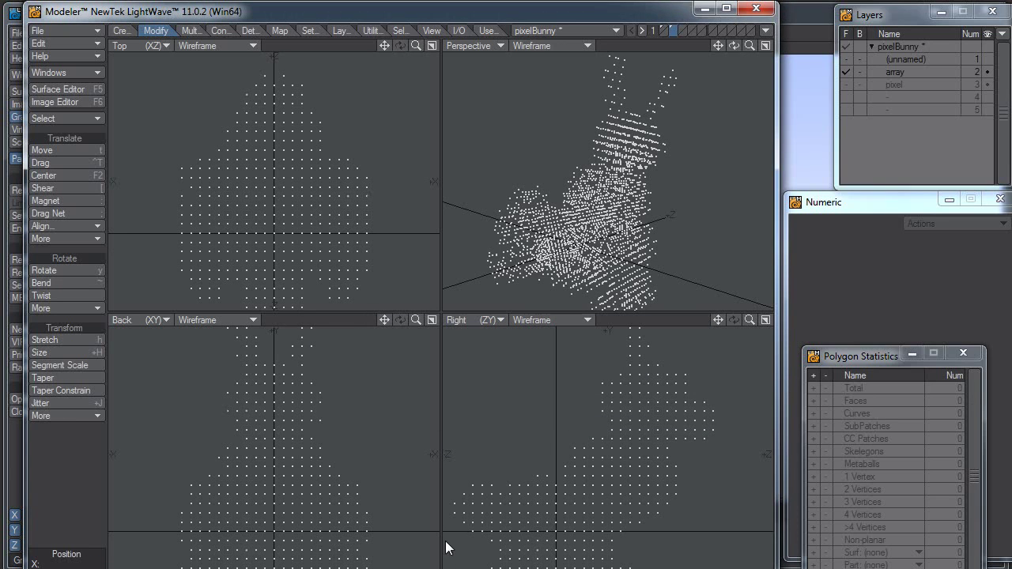
Draw a box on the pixel layer and set its width, height and depth to 250 mm.
left_click(682, 31)
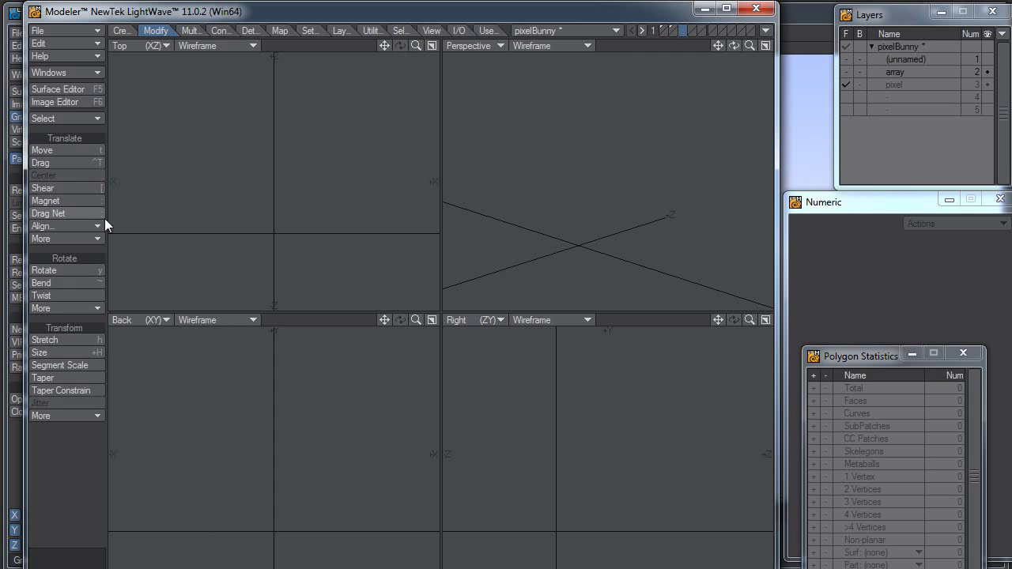
key("shift+x")
left_click_drag(265, 518, 284, 543)
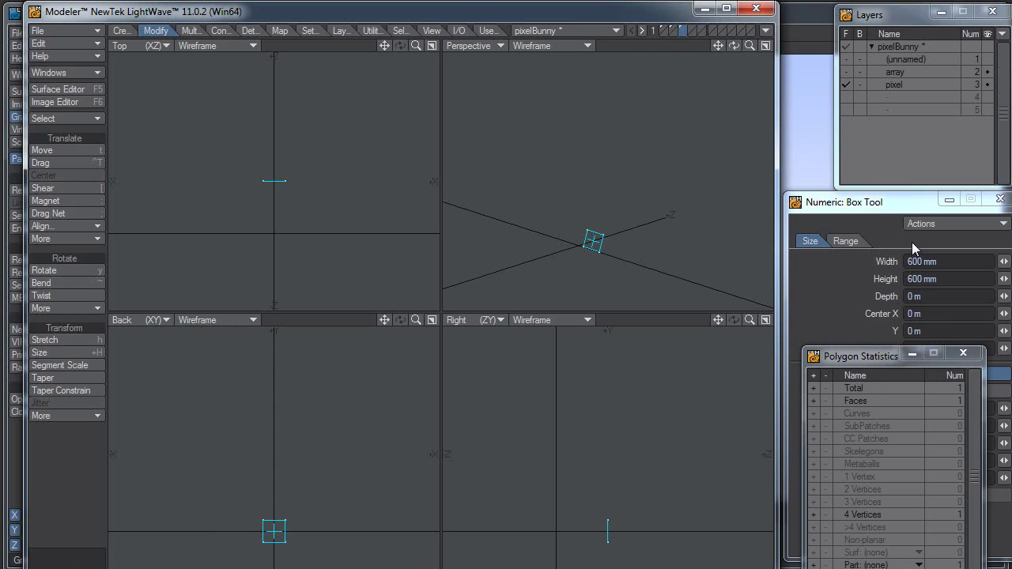
left_click(949, 262)
type(".25")
key("Tab")
type(".25")
key("Tab")
type(".25")
key("Tab")
Give the box smooth edges with a 16 mm radius and finish the Box tool.
left_click(920, 392)
left_click_drag(115, 170, 919, 369)
scroll(278, 170, "up", 10)
scroll(580, 162, "down", 3)
mouse_move(1007, 409)
left_mouse_down()
mouse_move(113, 172)
mouse_move(1007, 406)
left_mouse_up()
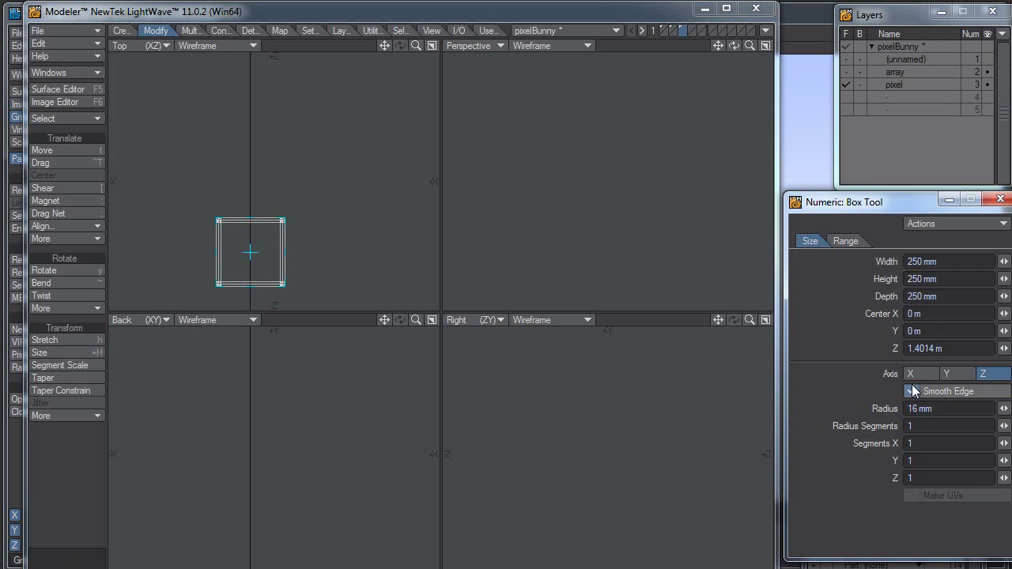
key("space")
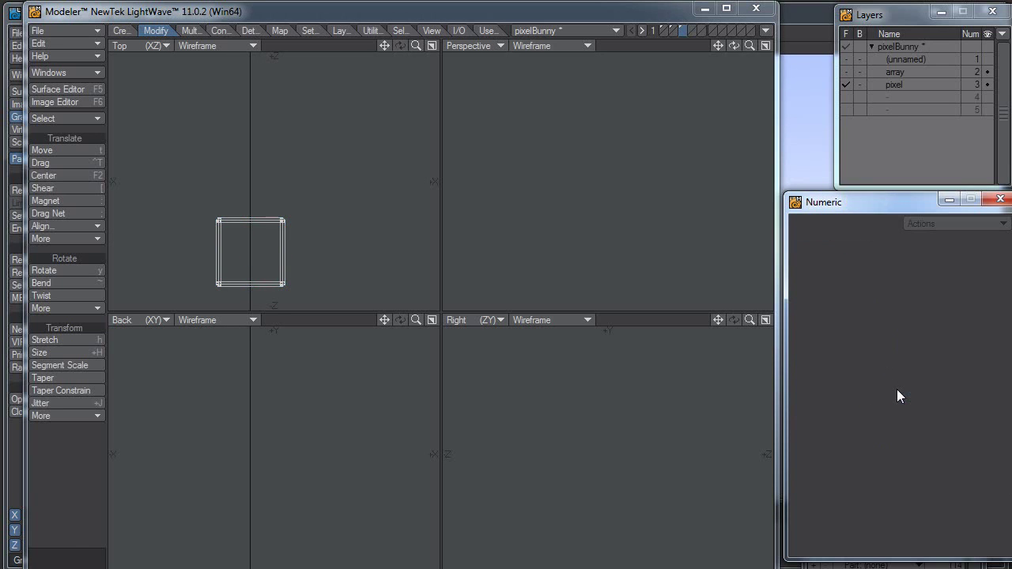
Center the pixel cube on the origin and save the pixelBunny object.
key("a")
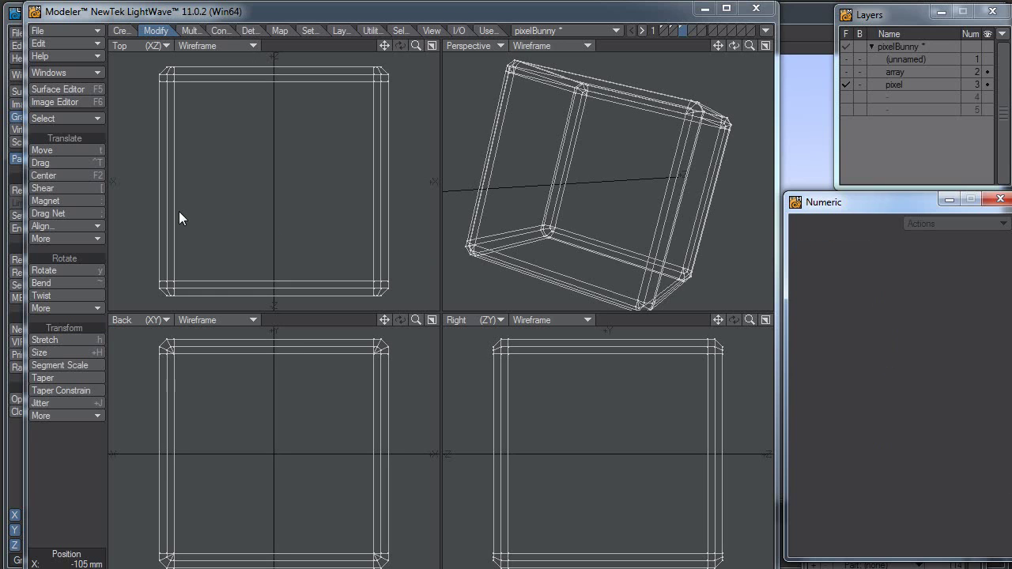
key("Delete")
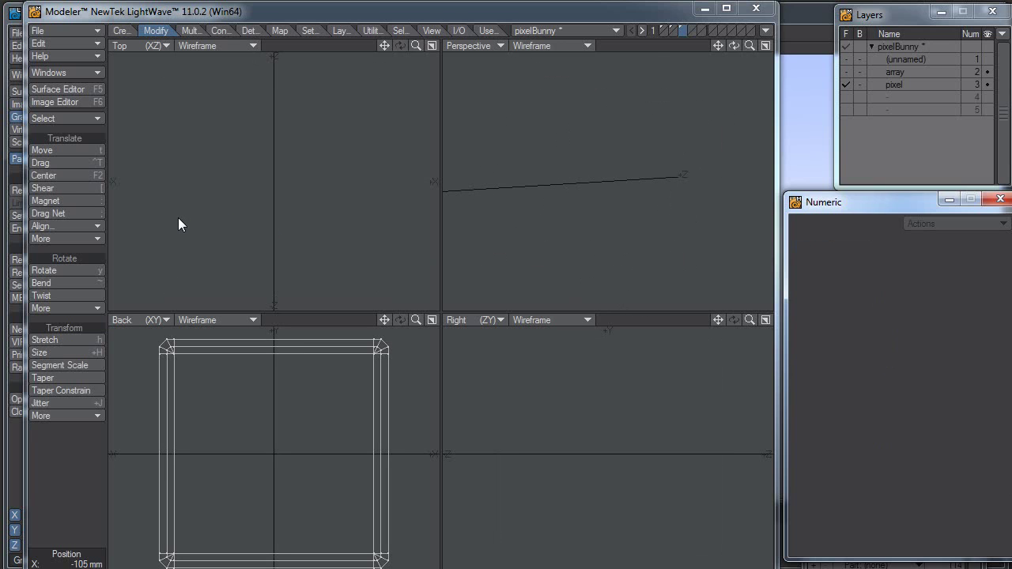
key("a")
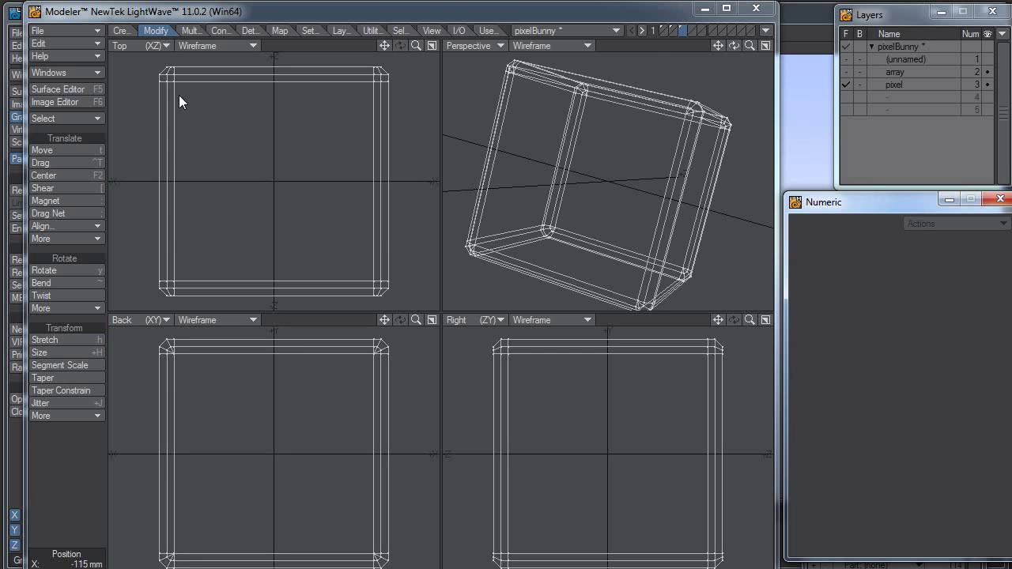
scroll(362, 149, "down", 5)
scroll(589, 205, "up", 2)
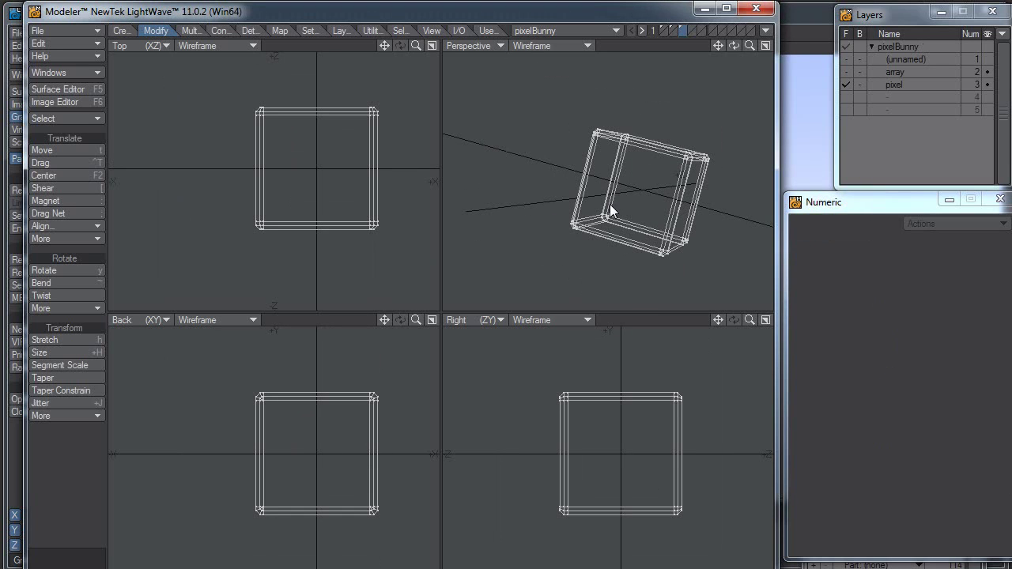
Switch back to Layout and inspect the rebuilt voxel bunny in the VPR preview from another angle.
left_click(769, 35)
left_click(775, 48)
left_click(769, 30)
left_click(768, 49)
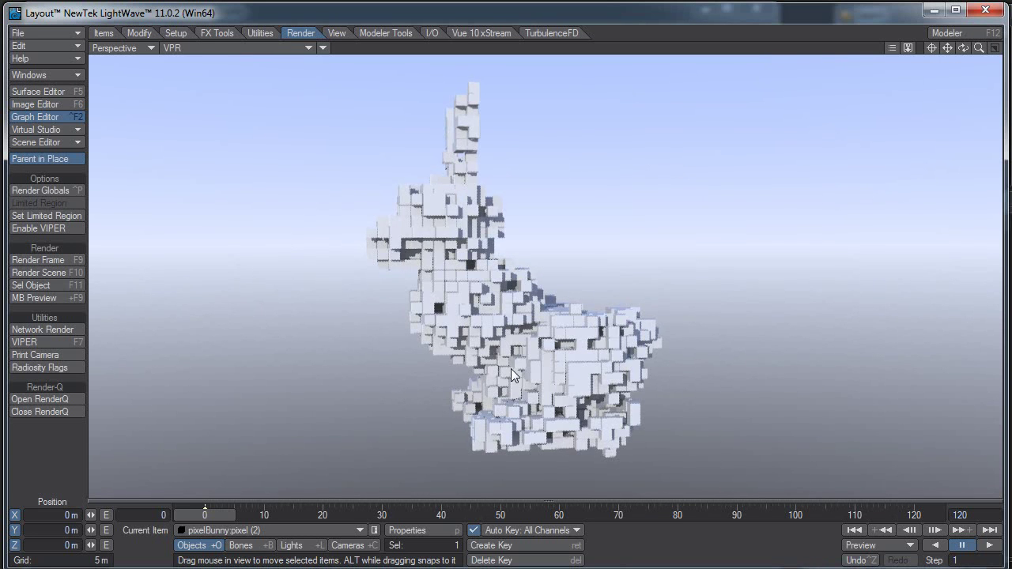
left_click_drag(306, 266, 360, 342, "alt")
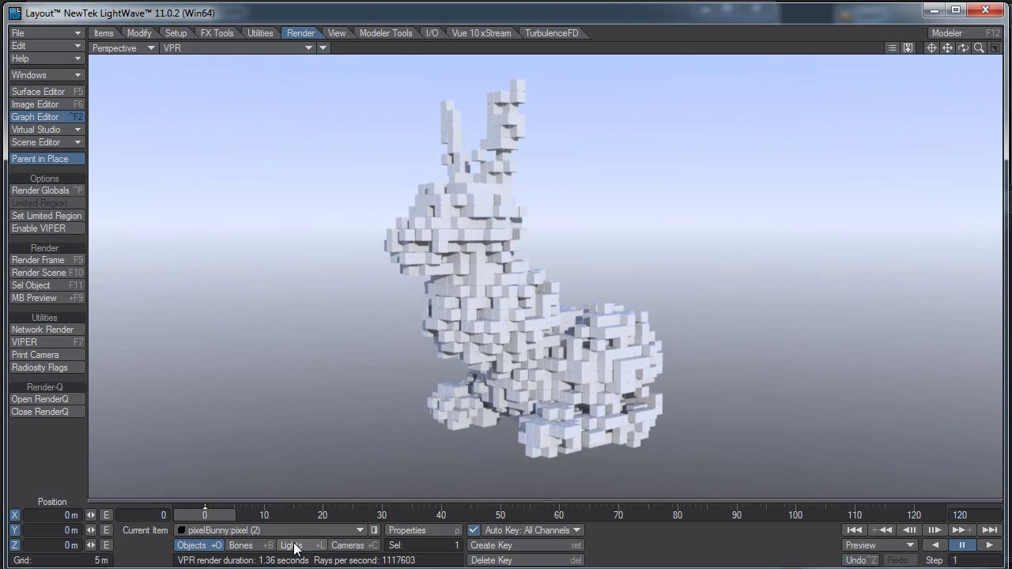
Hide the pixelBunny:pixel (2) object through its visibility setting in the Scene Editor.
left_click_drag(1011, 57, 649, 56)
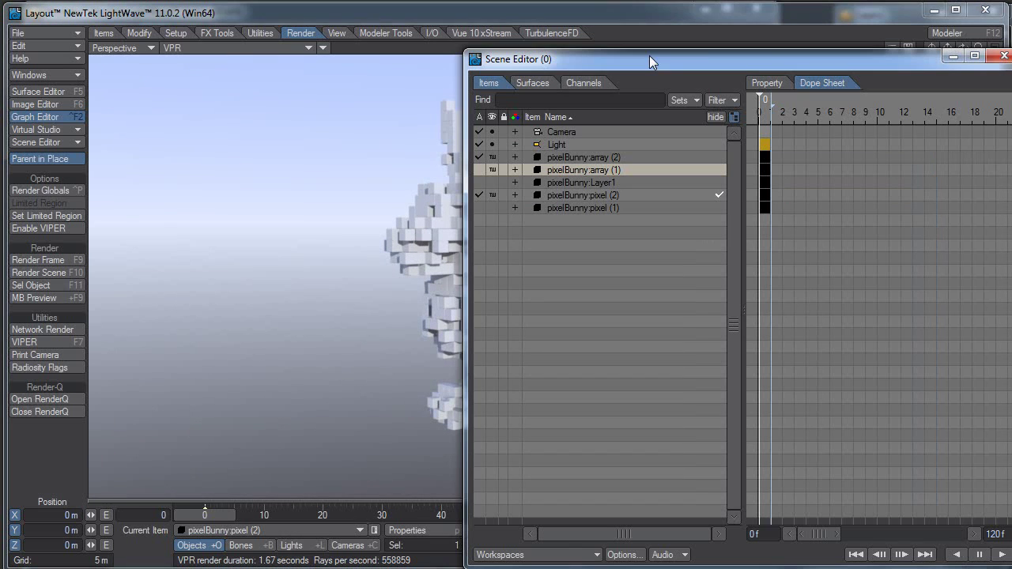
left_click(487, 195)
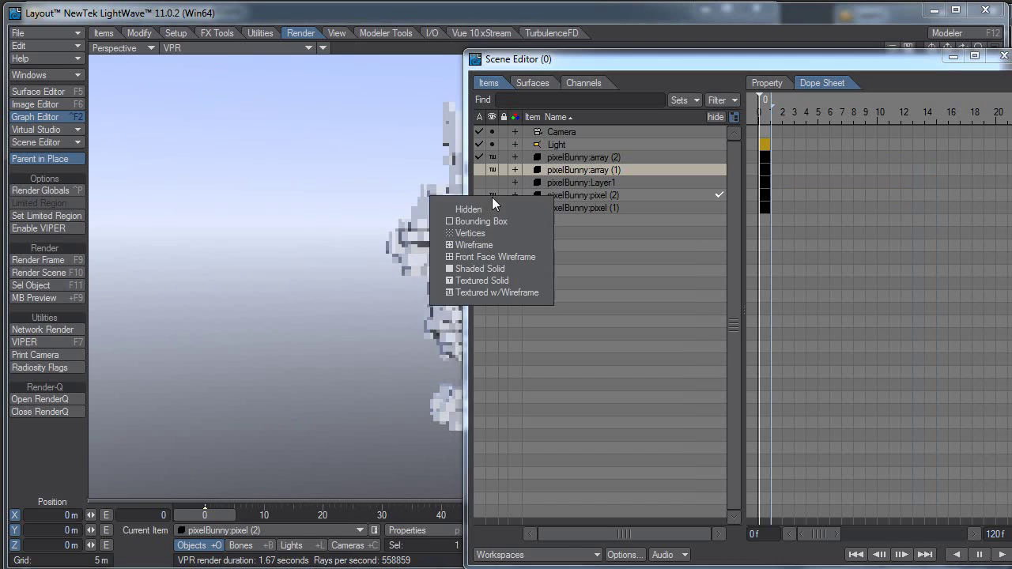
left_click(504, 208)
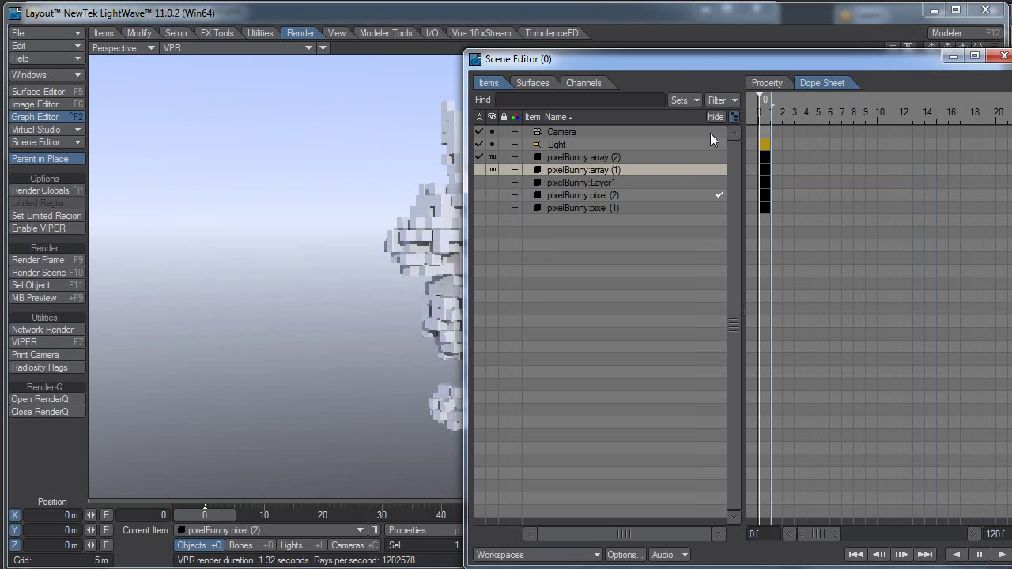
Clear all the pixelBunny array, Layer1 and pixel objects from the scene, confirming each removal.
left_click(571, 158)
left_click(604, 208, "shift")
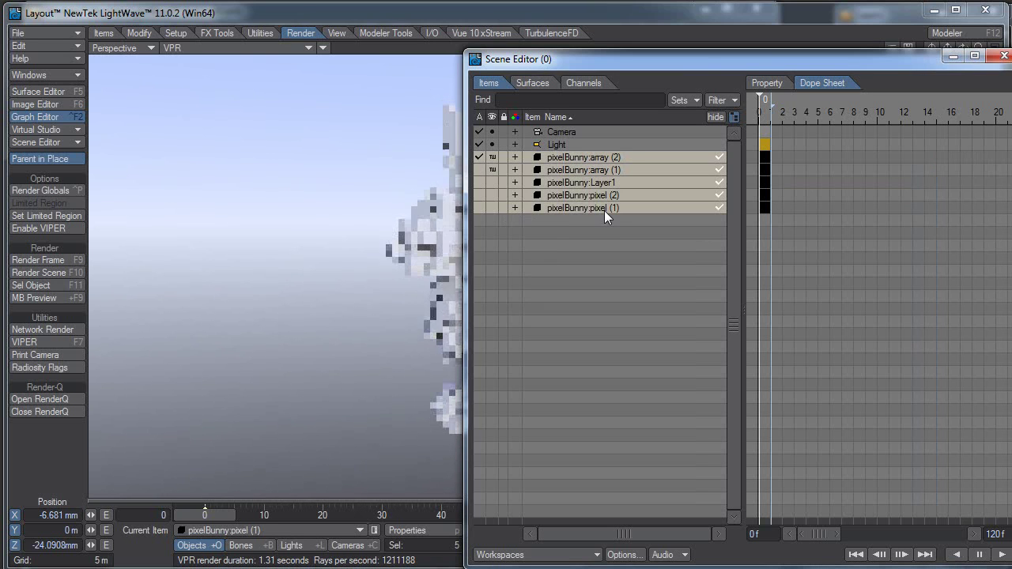
key("minus")
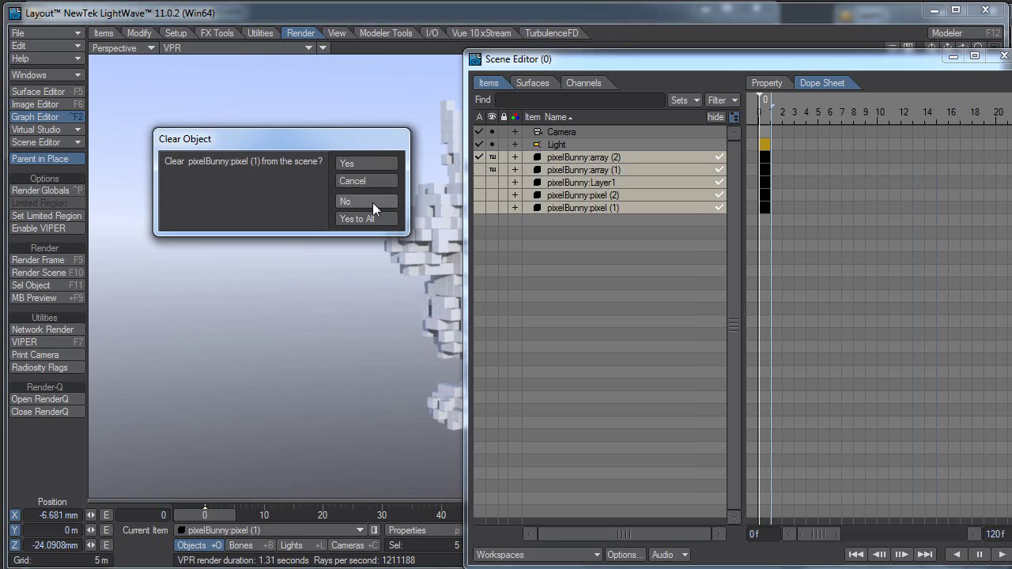
left_click(375, 162)
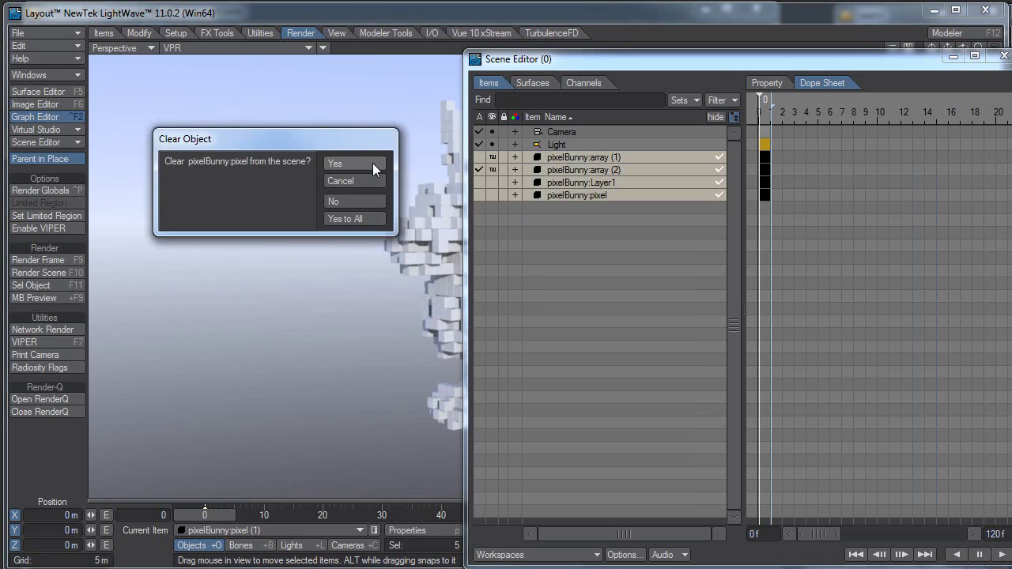
left_click(372, 163)
left_click(372, 163)
left_click(371, 163)
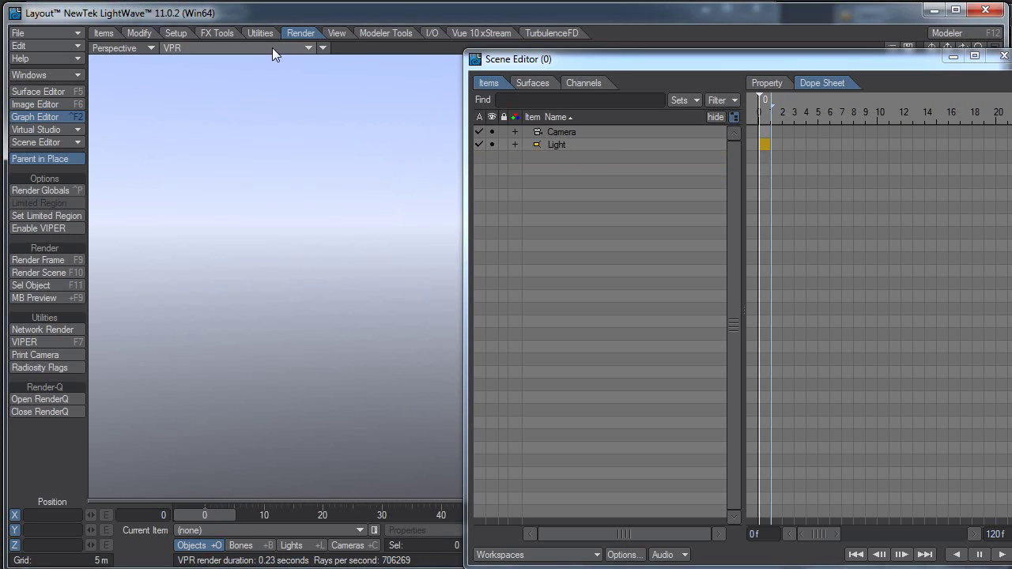
Change the viewport display to Shaded Solid and send the pixelBunny object from Modeler to Layout.
left_click(272, 47)
left_click(281, 70)
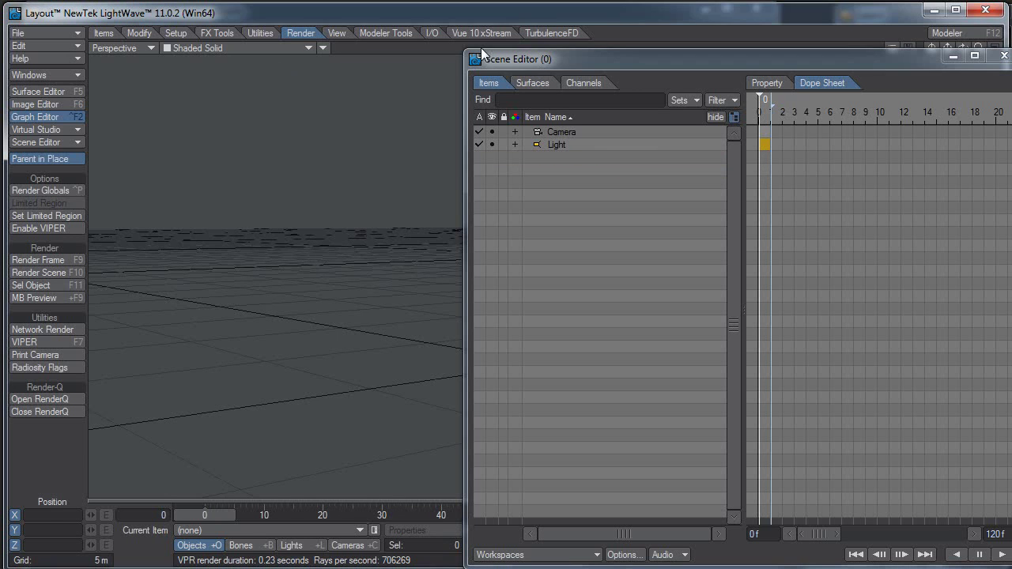
left_click(936, 32)
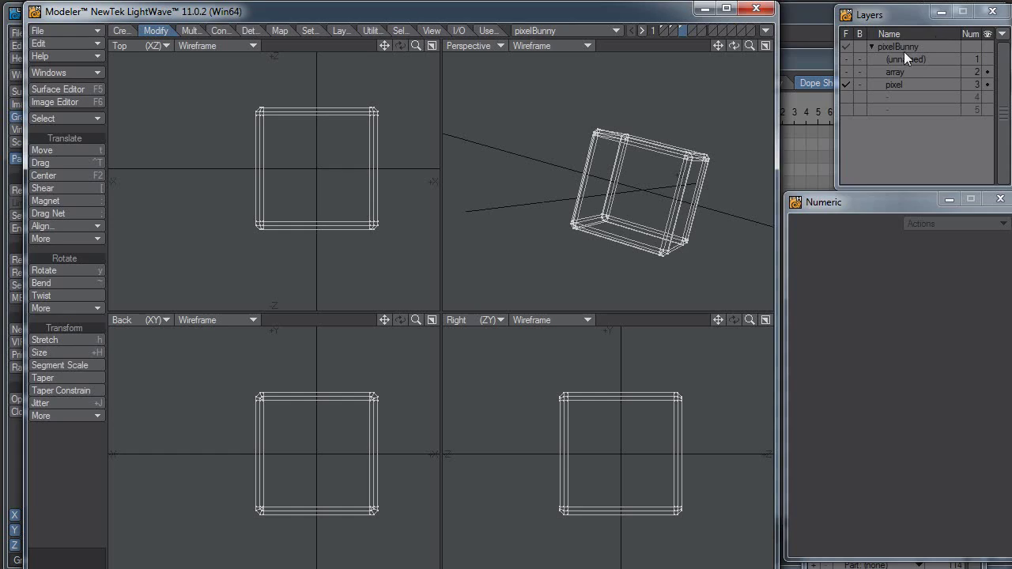
left_click(764, 30)
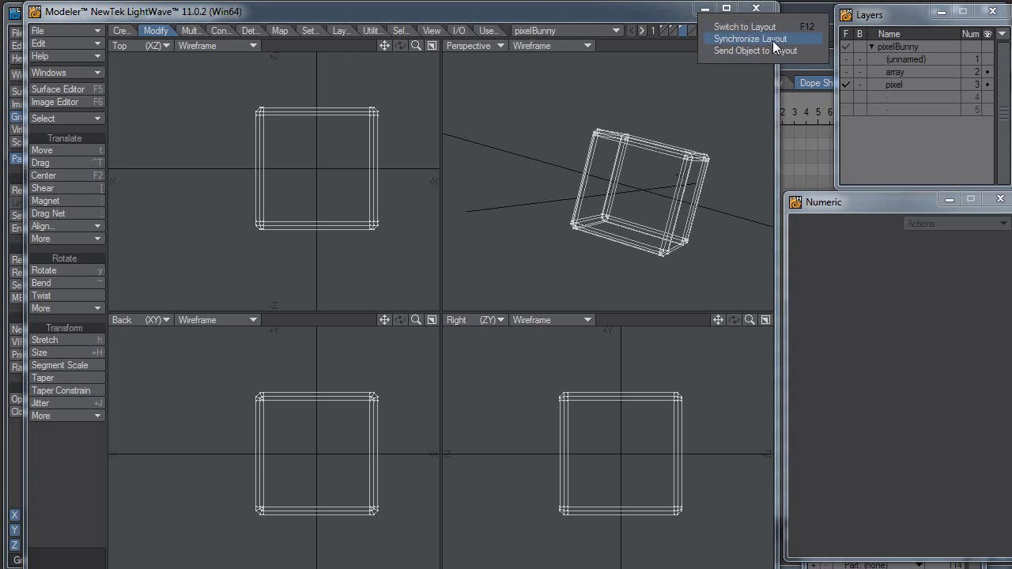
left_click(774, 49)
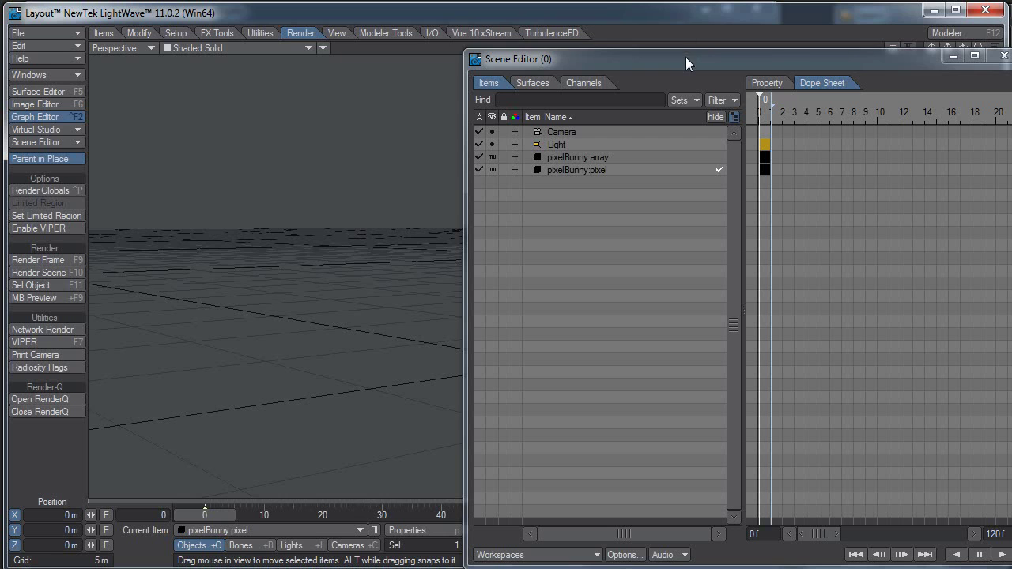
Deactivate and hide both the pixelBunny:array and pixelBunny:pixel objects in the Scene Editor, leaving the array selected.
left_click_drag(671, 61, 920, 34)
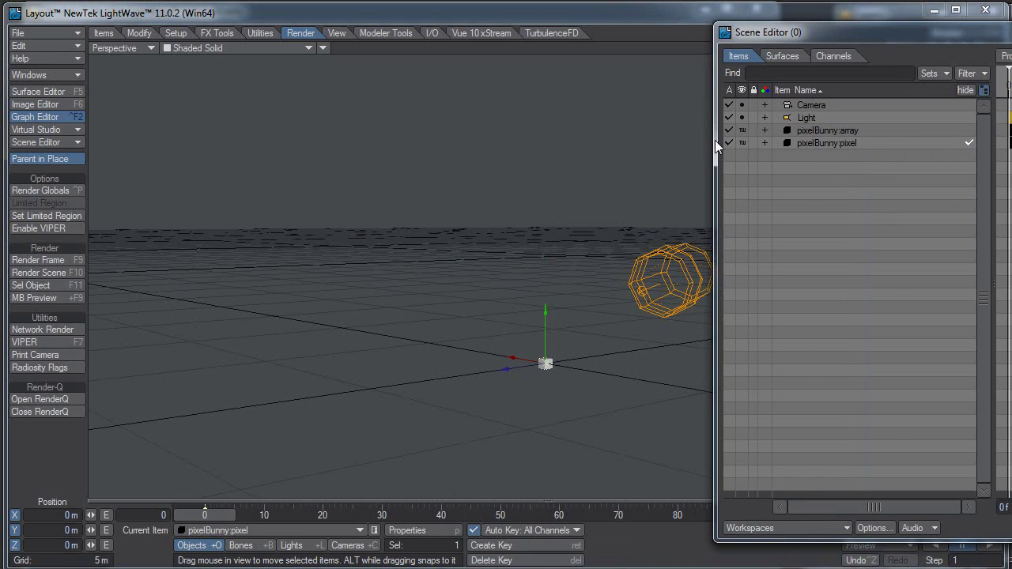
left_click(835, 130)
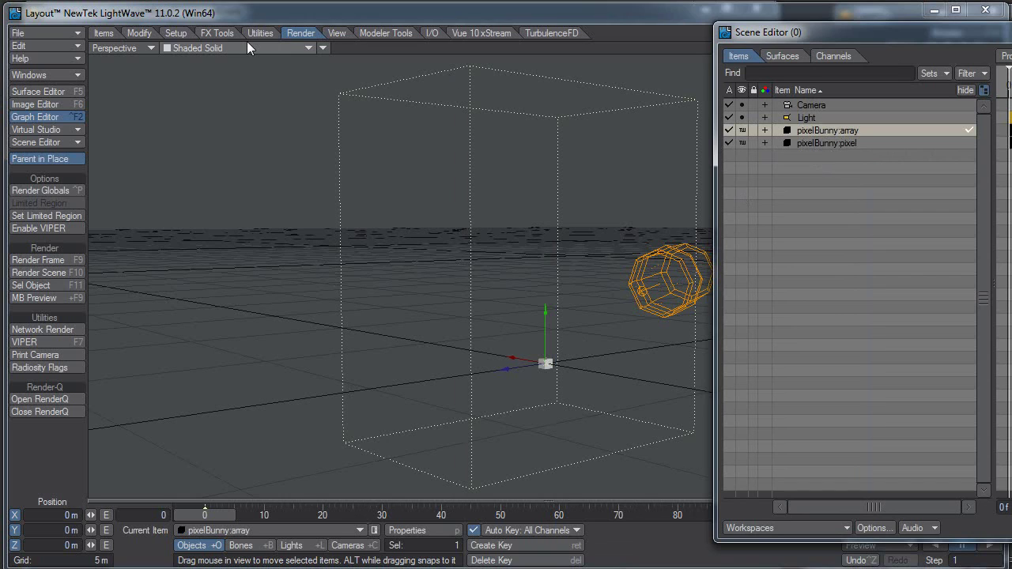
left_click(846, 146)
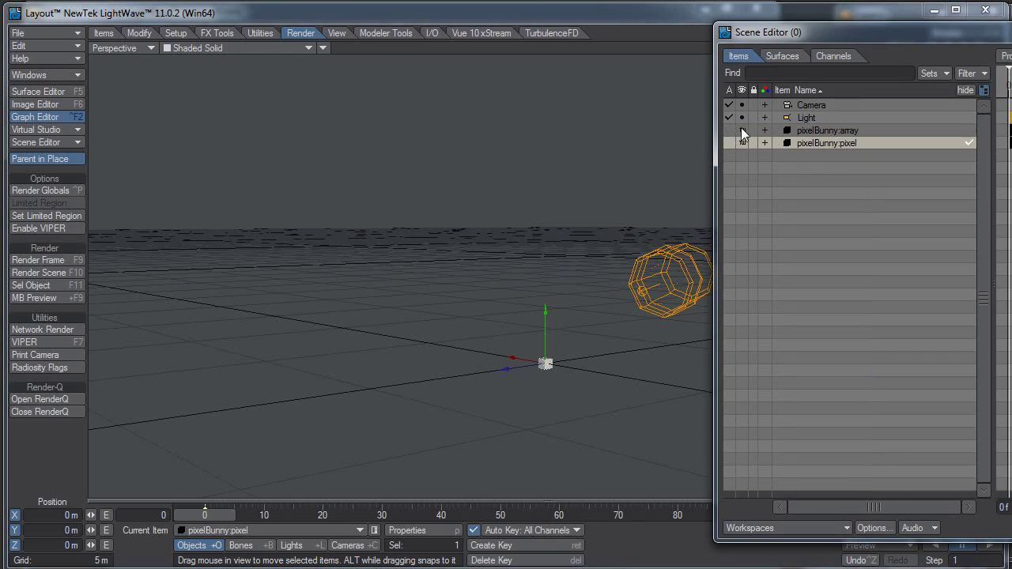
left_click(742, 130)
left_click(742, 137)
left_click(745, 141)
left_click(746, 155)
left_click(843, 131)
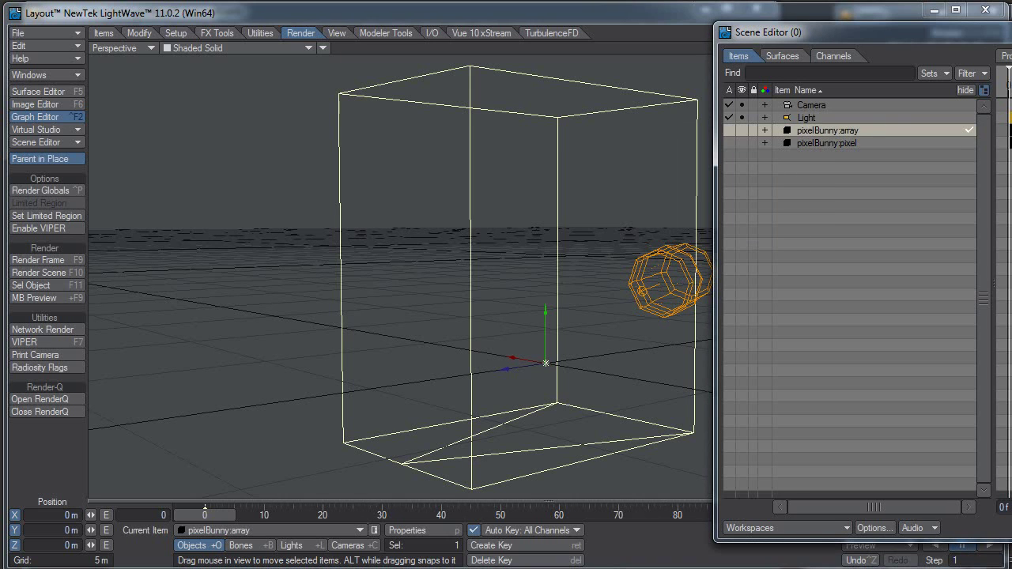
left_click(1011, 32)
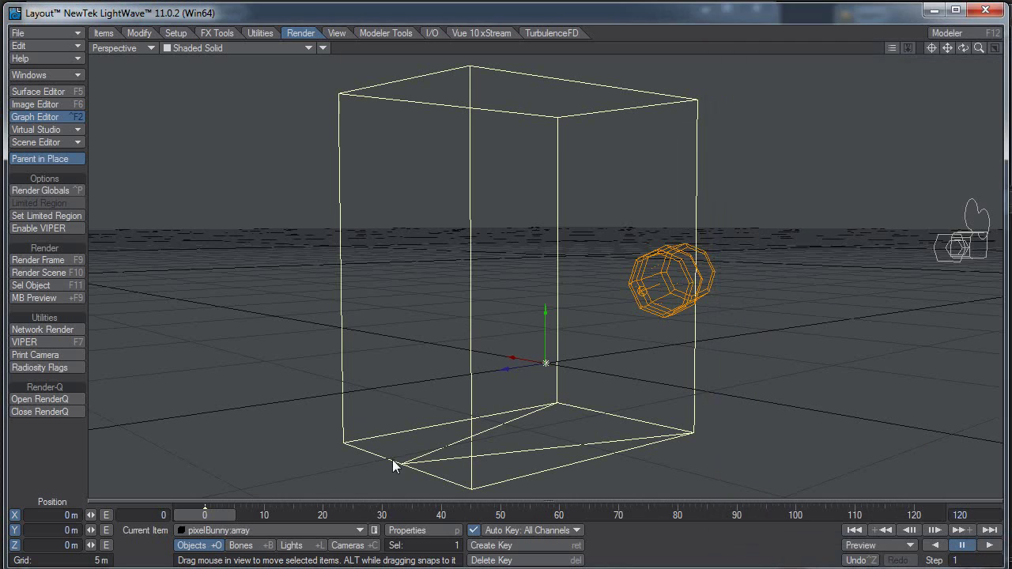
Add an Instance Generator to the pixelBunny:array object in its Object Properties.
left_click(441, 536)
left_click_drag(987, 195, 777, 95)
left_click(784, 197)
left_click(785, 196)
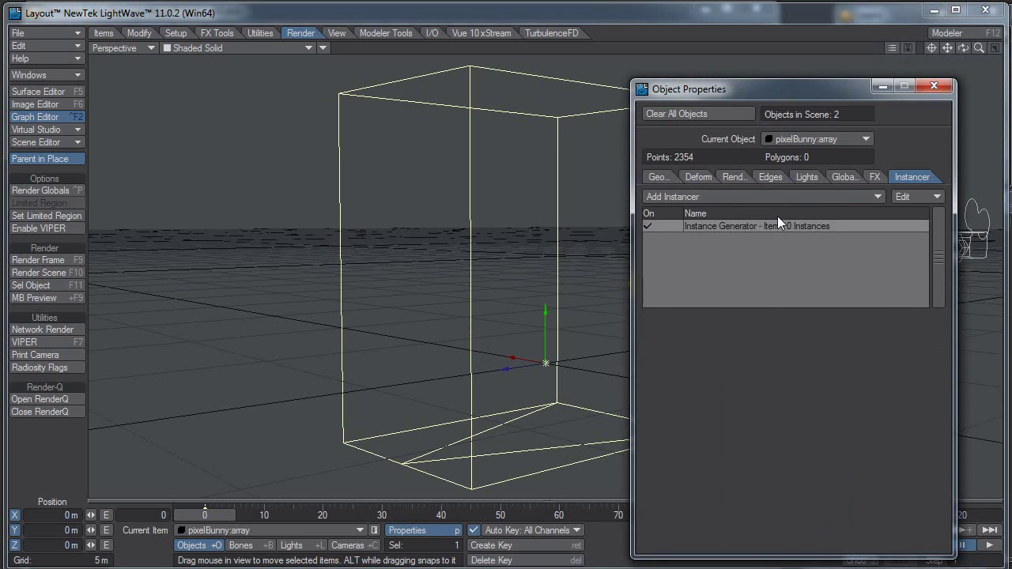
Open the array's Instance Generator and add pixelBunny:pixel as the object to instance.
double_click(775, 227)
left_click_drag(931, 197, 724, 132)
left_click(663, 174)
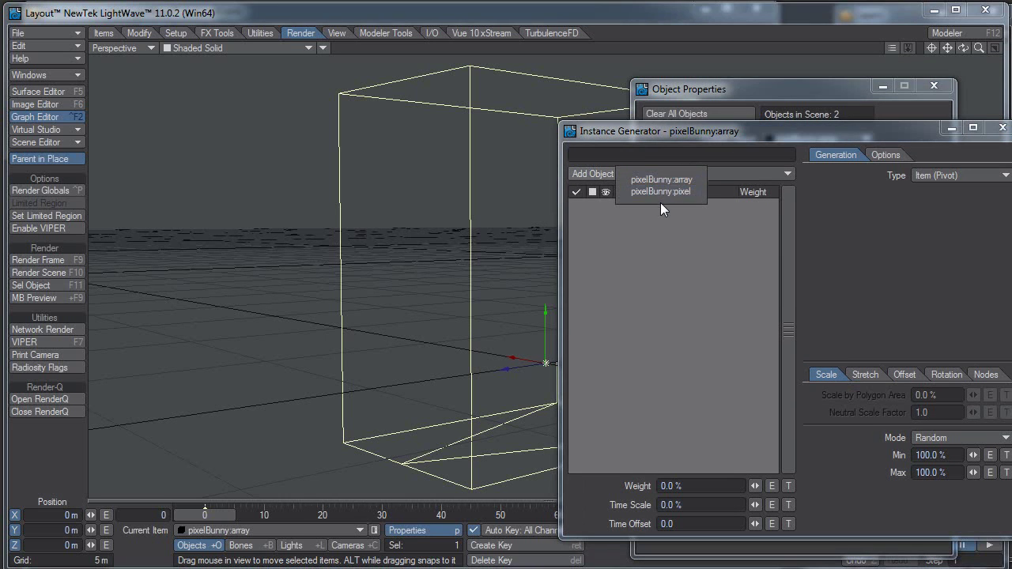
left_click(675, 191)
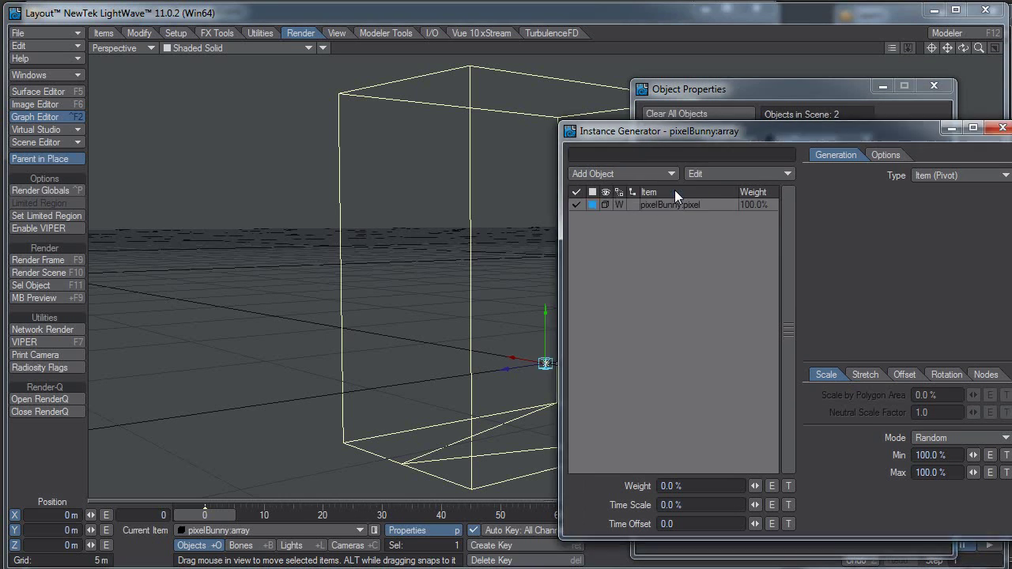
Set the viewport display of the pixelBunny:pixel instances to Shaded Solid.
left_click(611, 205)
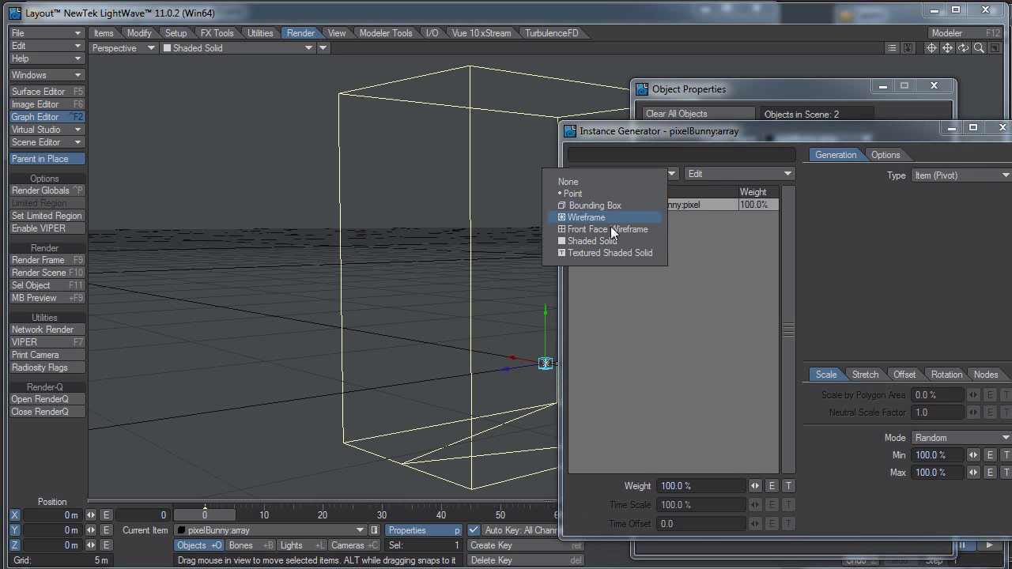
left_click(610, 242)
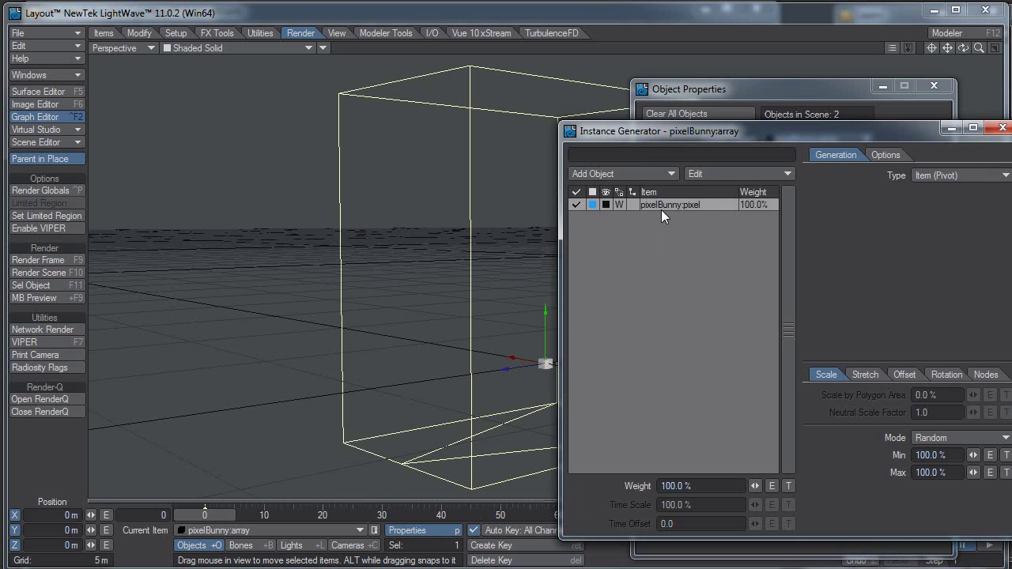
left_click(604, 205)
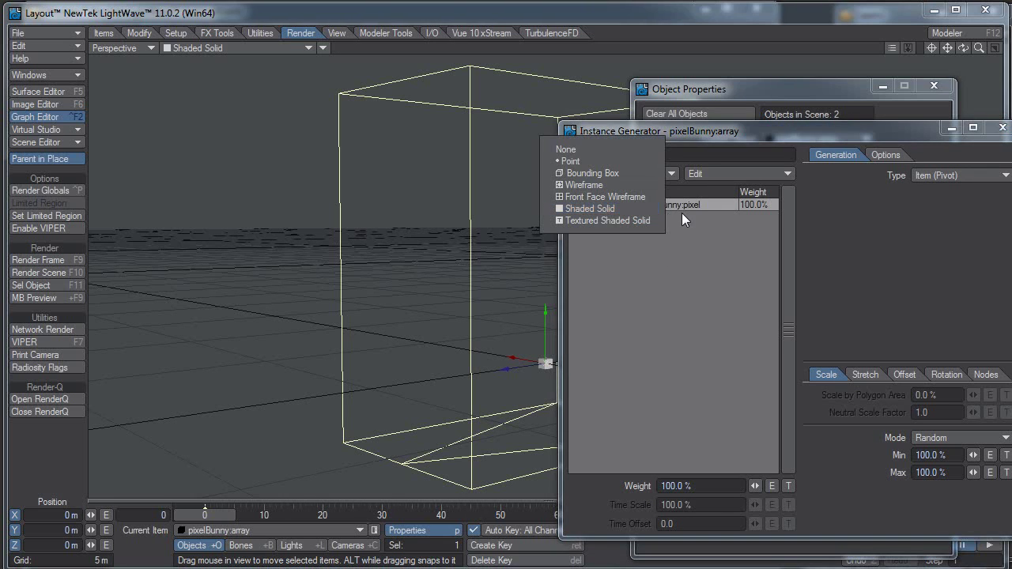
Set the generation type to Points with Max Points enabled, and close the generator and object properties.
left_click(933, 176)
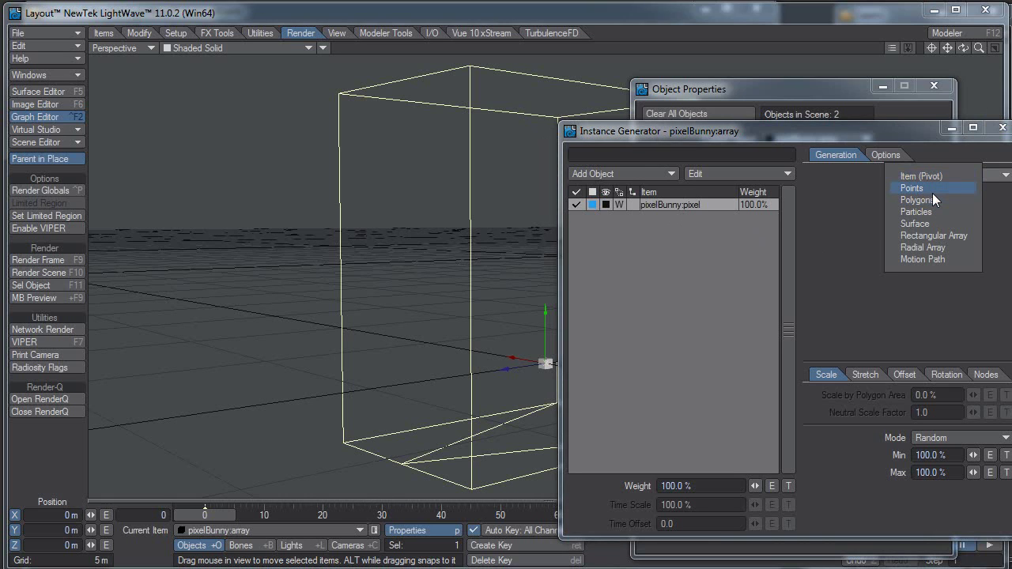
left_click(933, 192)
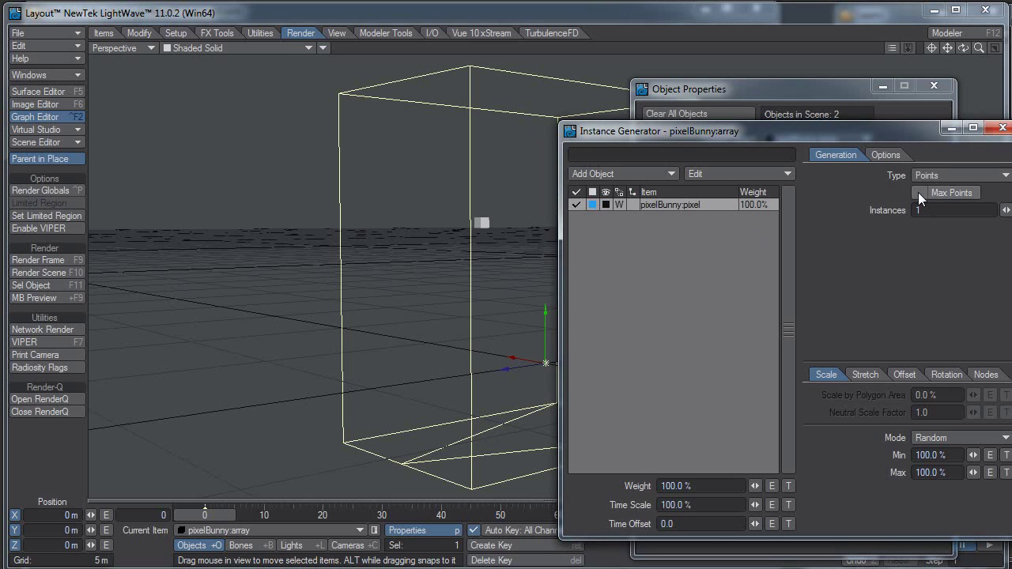
left_click(918, 193)
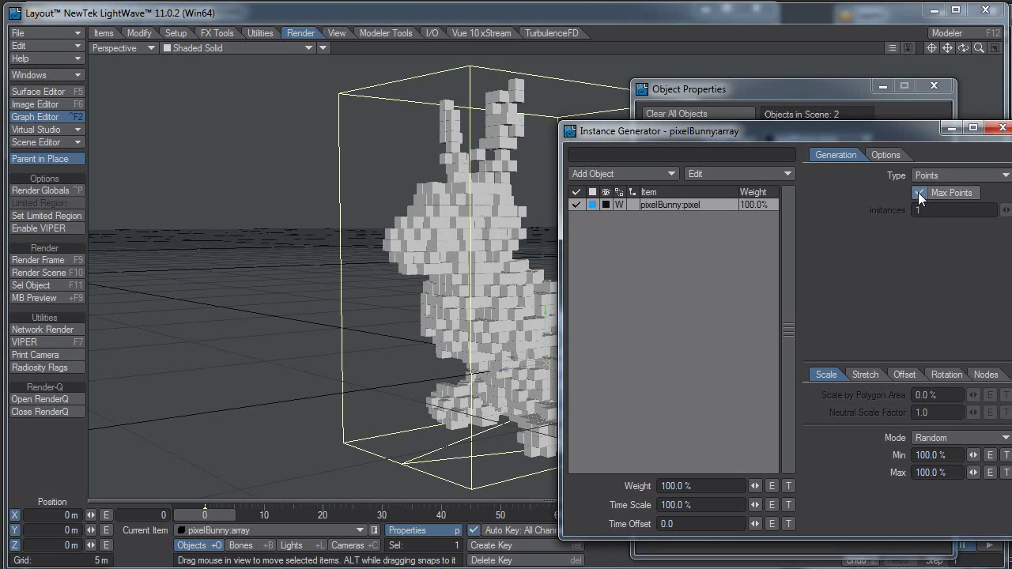
left_click(1003, 129)
left_click(946, 87)
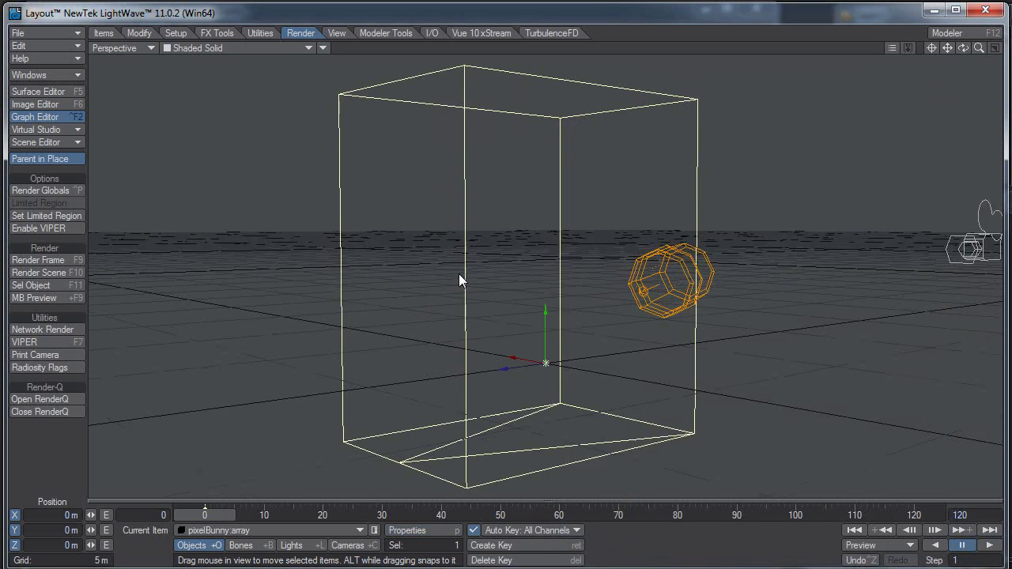
Change the viewport display to VPR and inspect the instanced voxel bunny from several angles.
left_click_drag(579, 269, 367, 90, "alt")
left_click(237, 48)
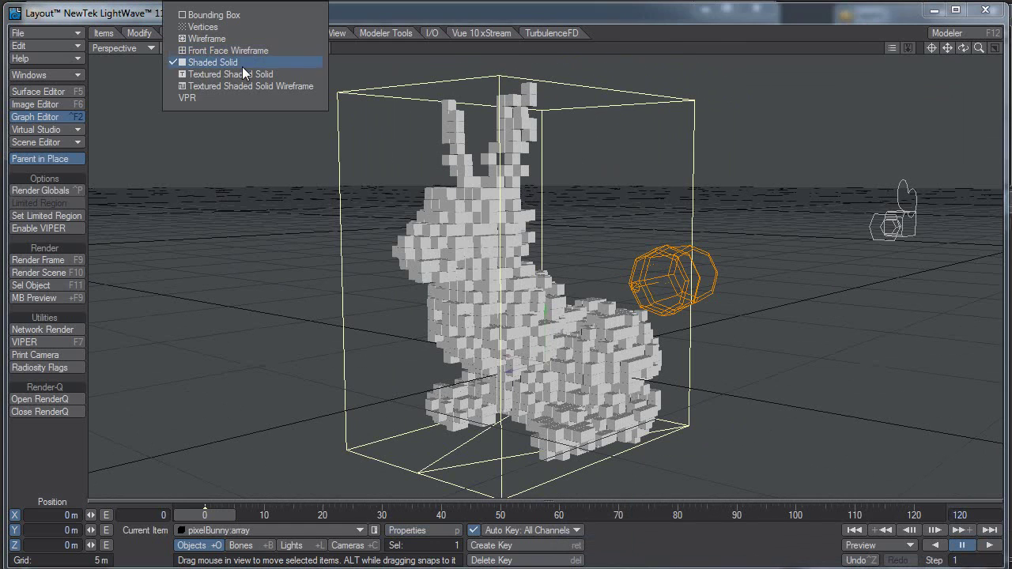
left_click(236, 100)
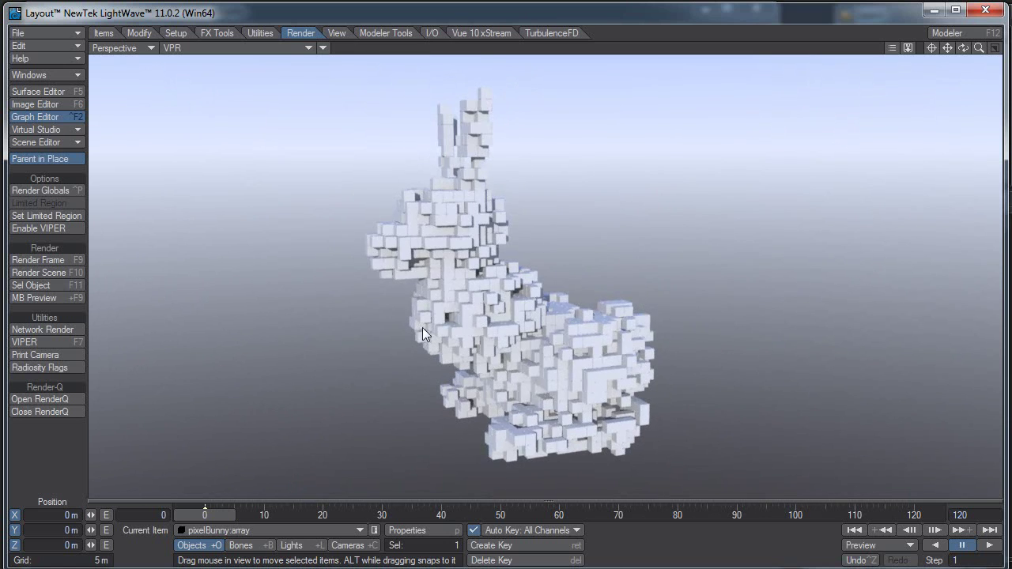
left_click_drag(830, 198, 161, 377, "alt")
left_click_drag(826, 261, 117, 392, "alt")
left_click_drag(420, 282, 671, 253, "alt")
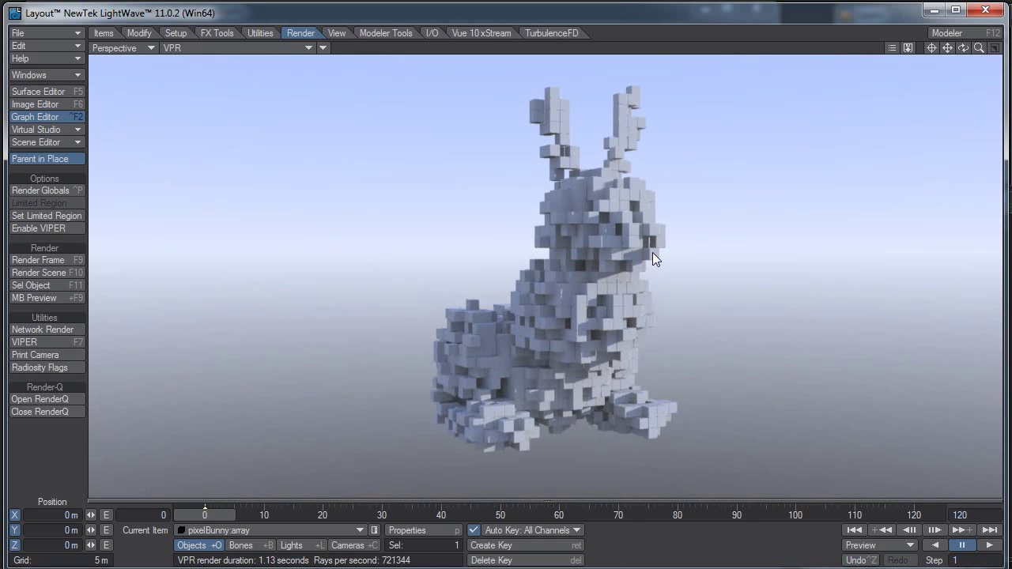